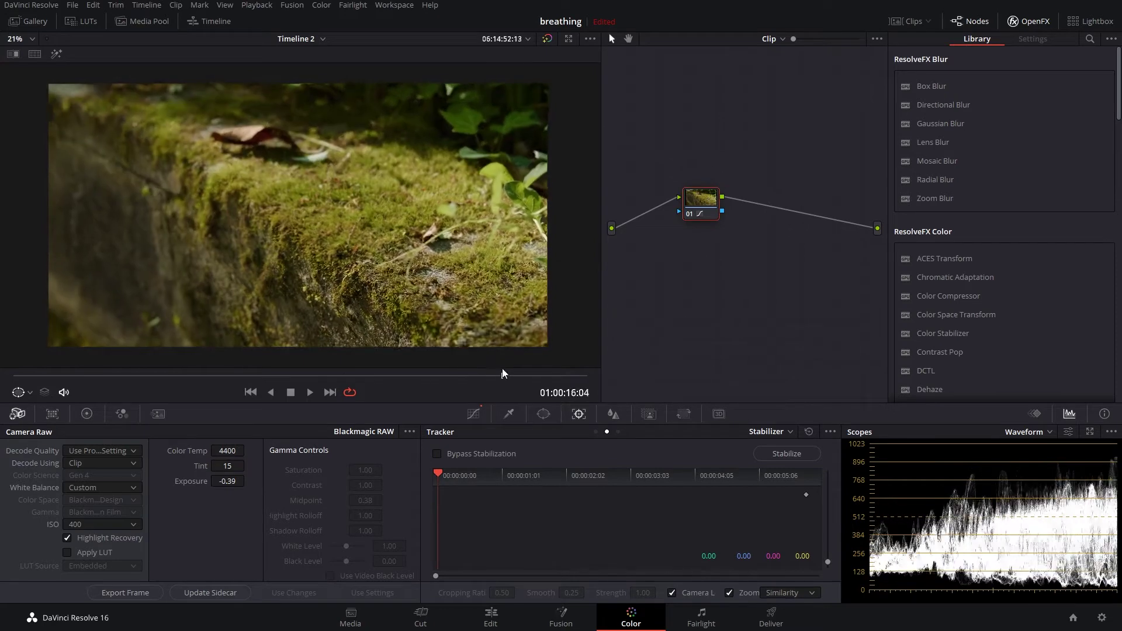
Scrub back and forth through the mossy wall clip to examine how the framing changes as the focus shifts
drag(83, 379, 91, 377)
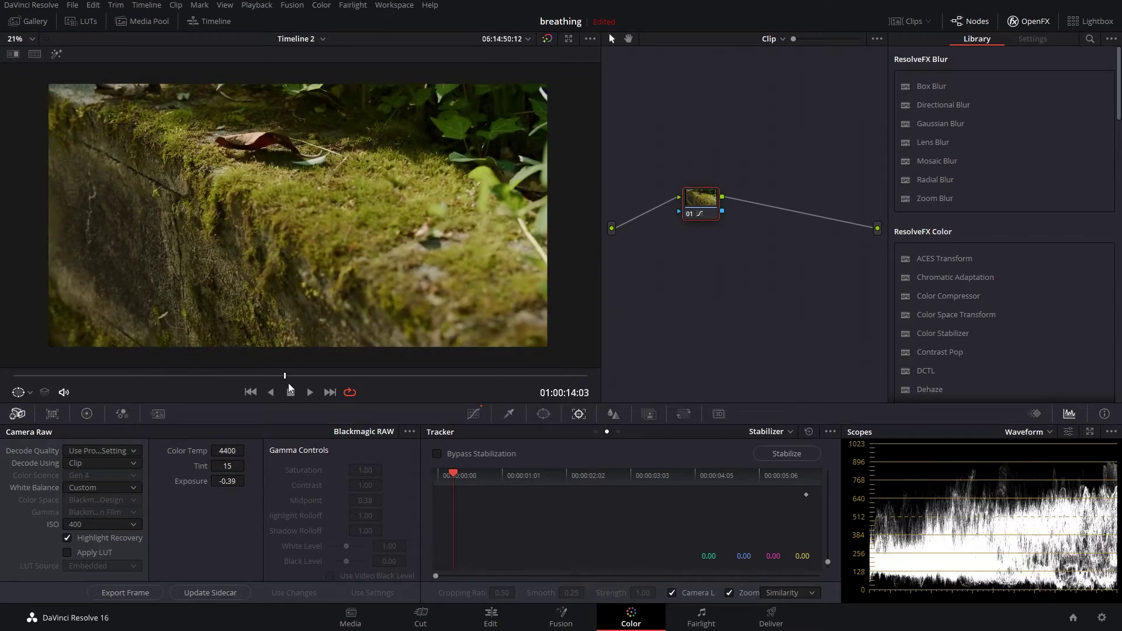
drag(81, 378, 56, 376)
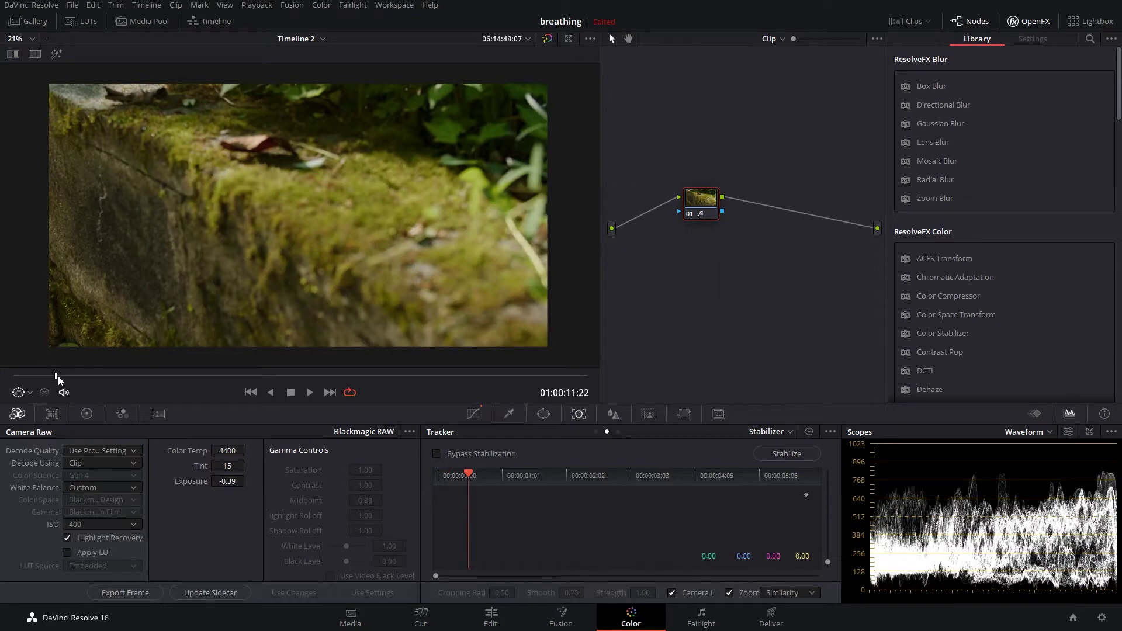
mouse_move(117, 379)
mouse_down()
mouse_move(452, 359)
mouse_move(30, 376)
mouse_move(467, 376)
mouse_move(72, 376)
mouse_move(501, 363)
mouse_move(113, 371)
mouse_up()
drag(193, 370, 424, 374)
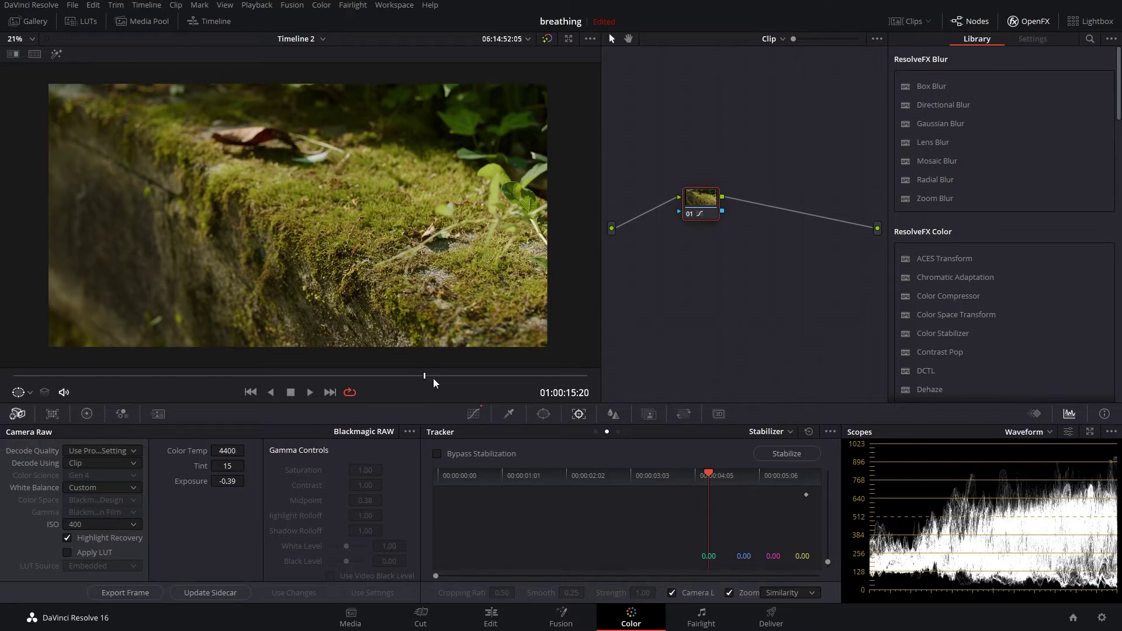
drag(425, 383, 121, 380)
drag(470, 372, 512, 372)
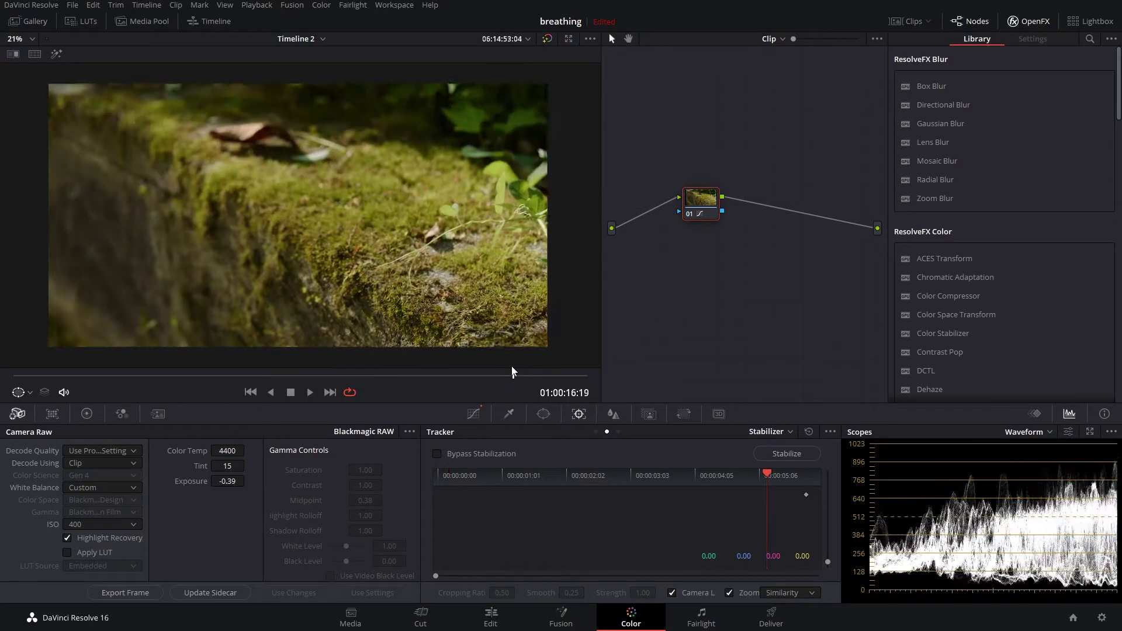
drag(32, 383, 173, 386)
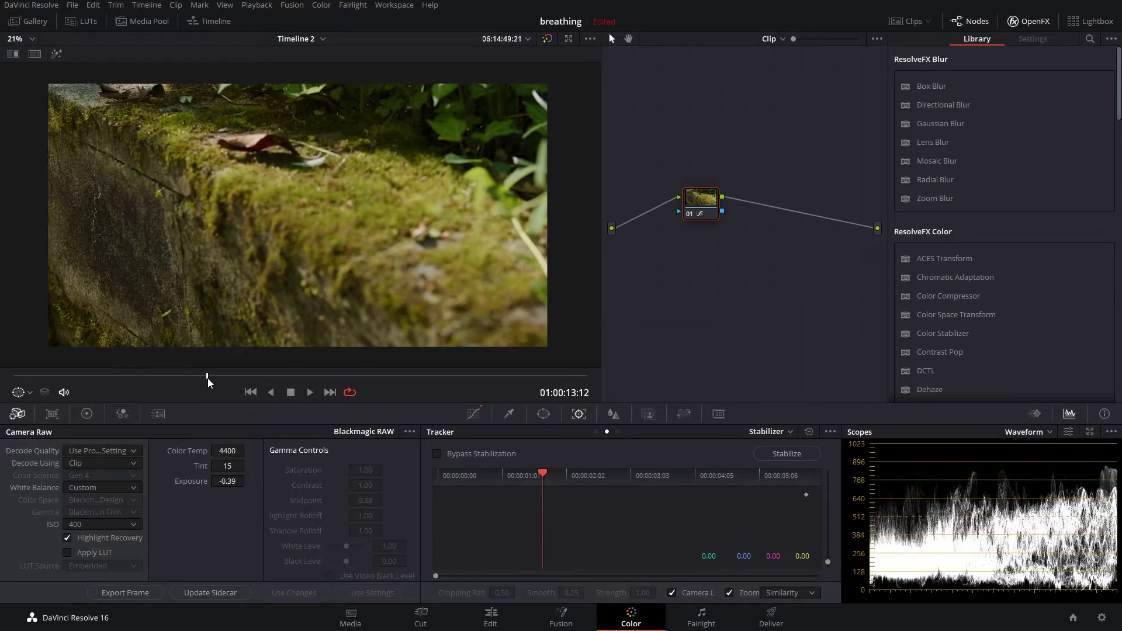
drag(207, 382, 322, 381)
drag(523, 367, 431, 380)
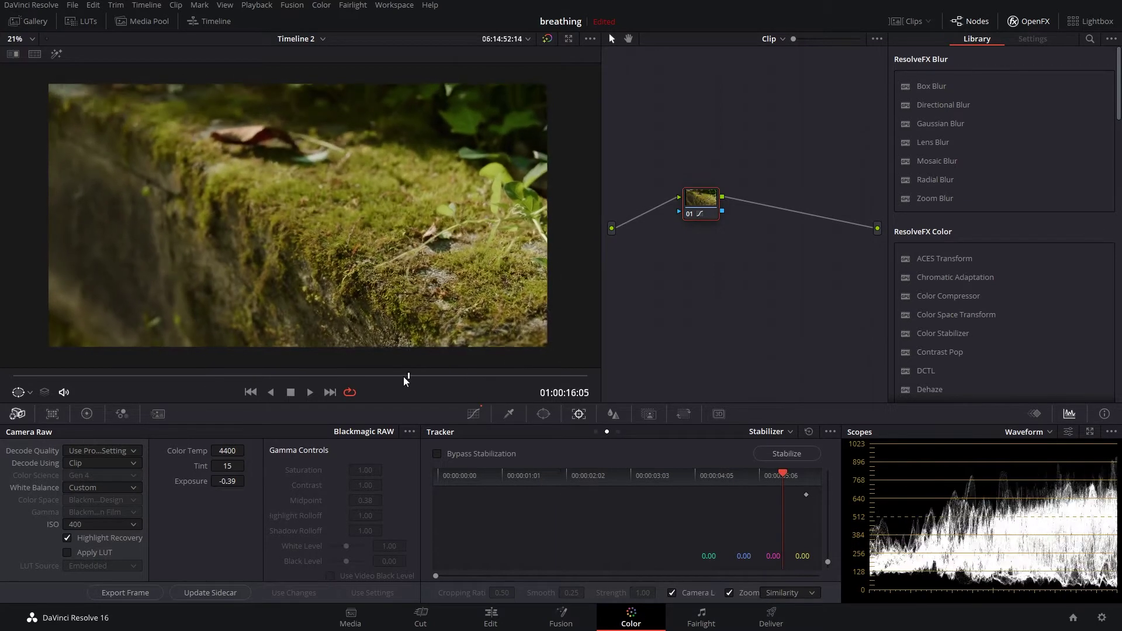
drag(528, 371, 386, 366)
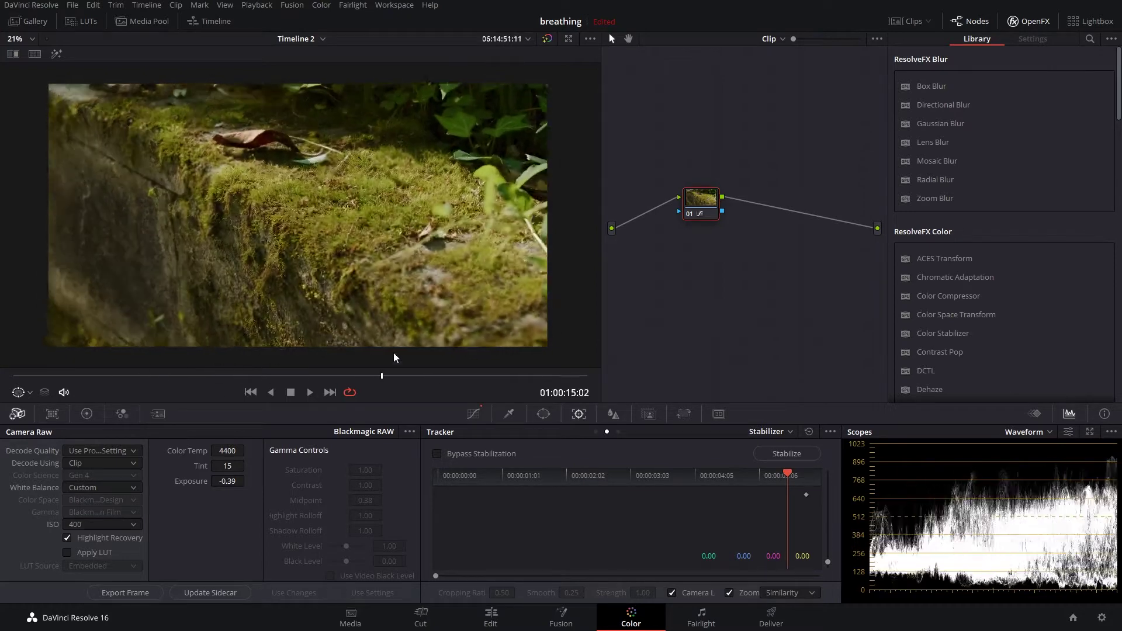
drag(469, 350, 418, 352)
drag(236, 356, 165, 361)
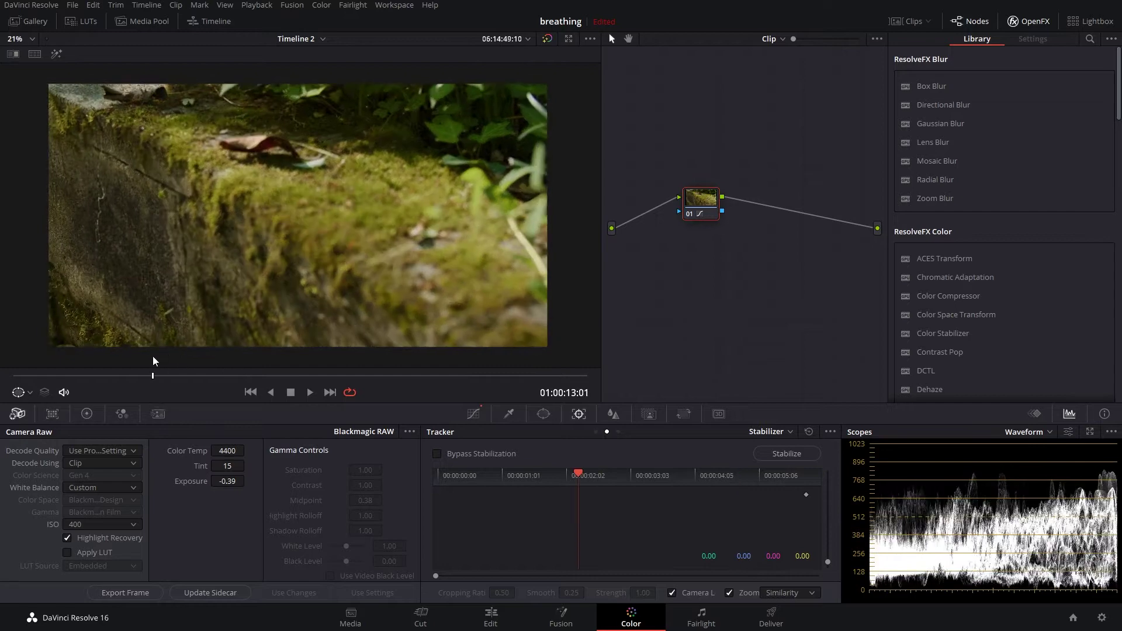
drag(527, 355, 403, 364)
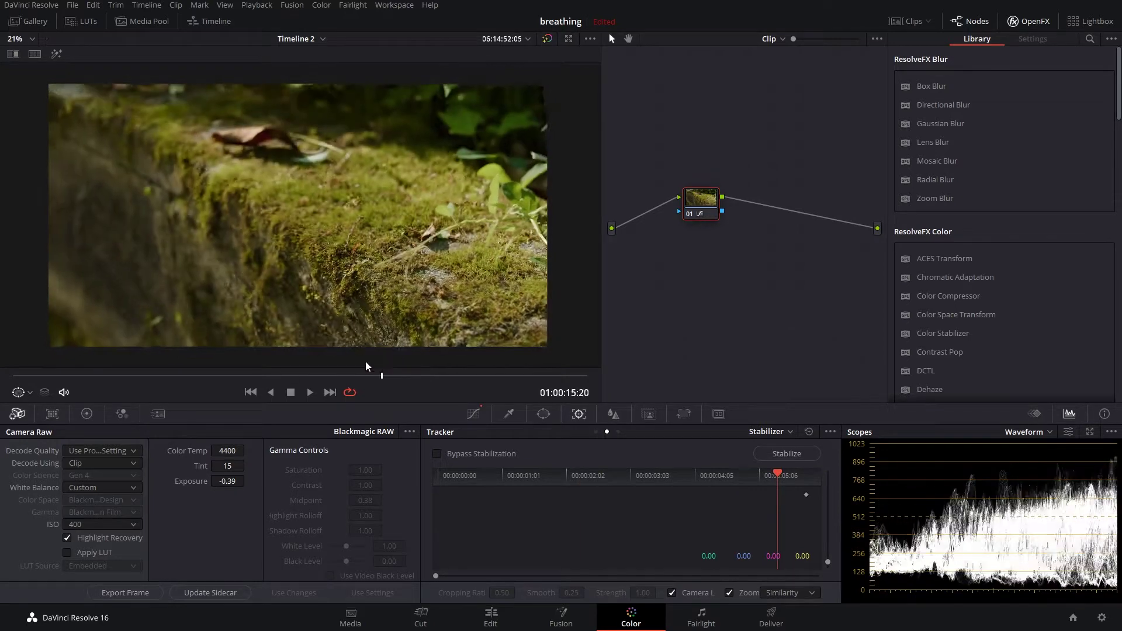
drag(187, 377, 157, 382)
drag(438, 379, 562, 379)
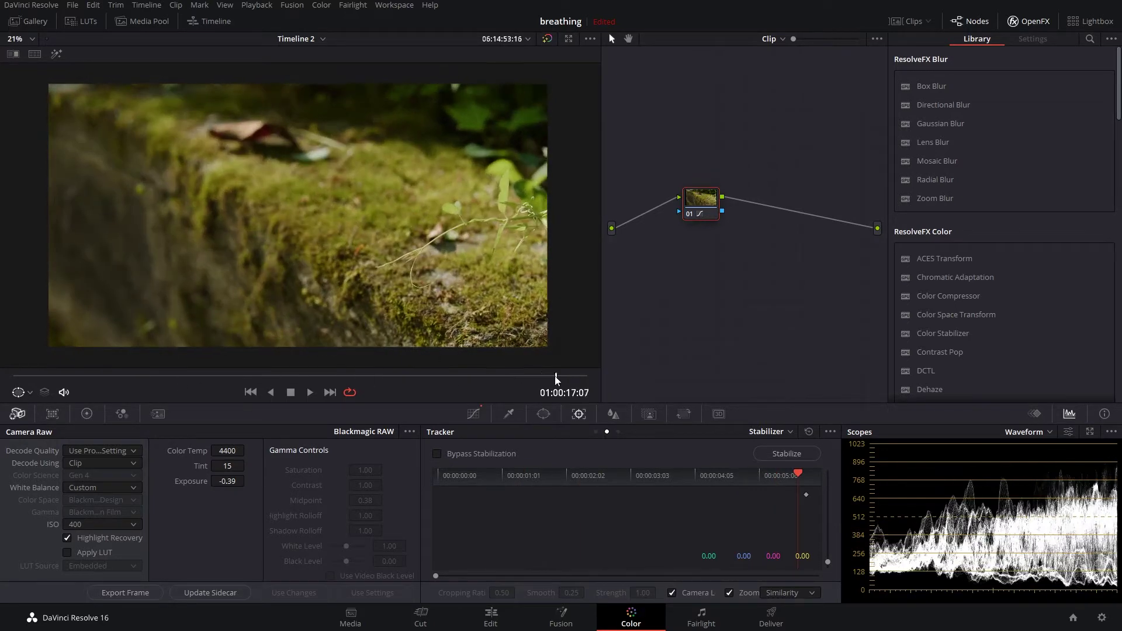
drag(168, 385, 144, 383)
drag(519, 383, 567, 379)
drag(122, 383, 249, 388)
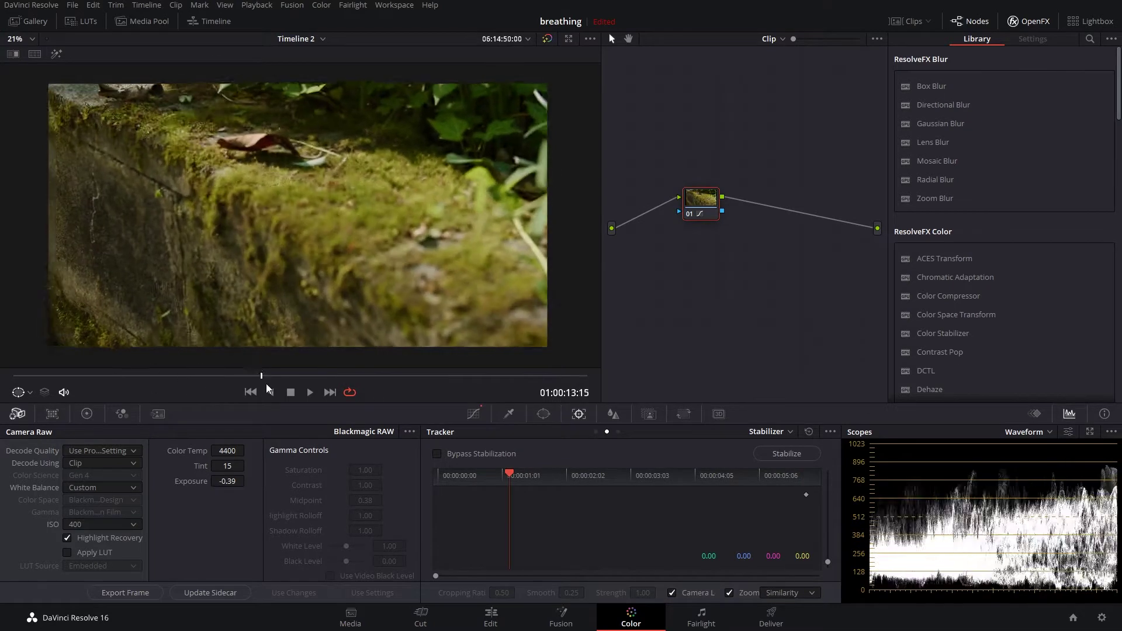
drag(513, 380, 253, 386)
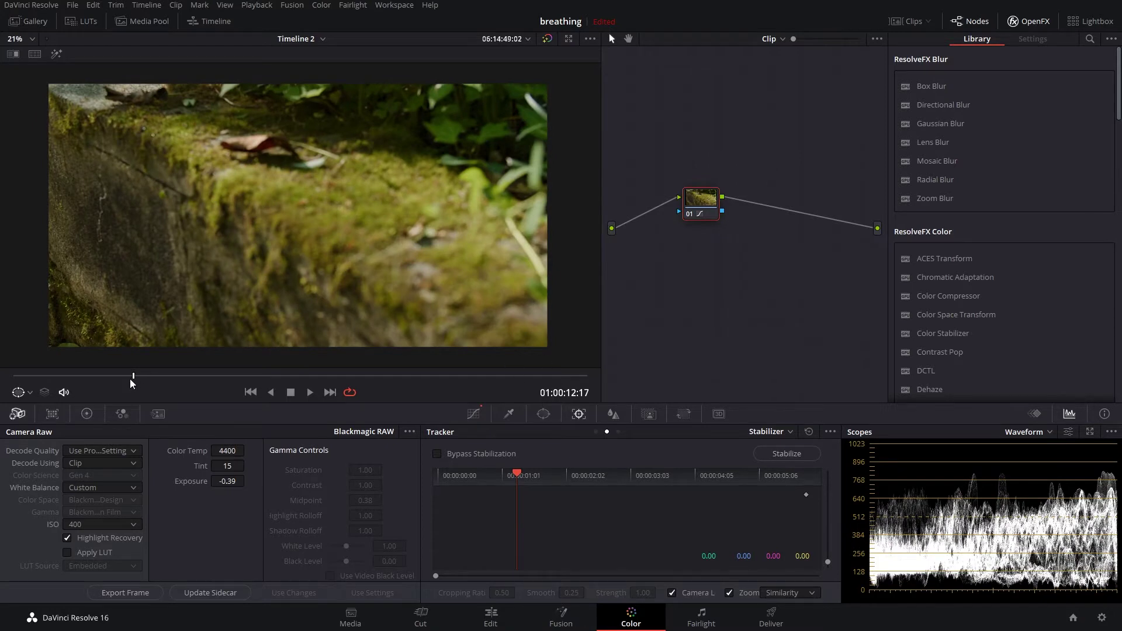
Examine the focus breathing in the yellow leaf clip and in the timeline's first clip of purple flowers
key(Down)
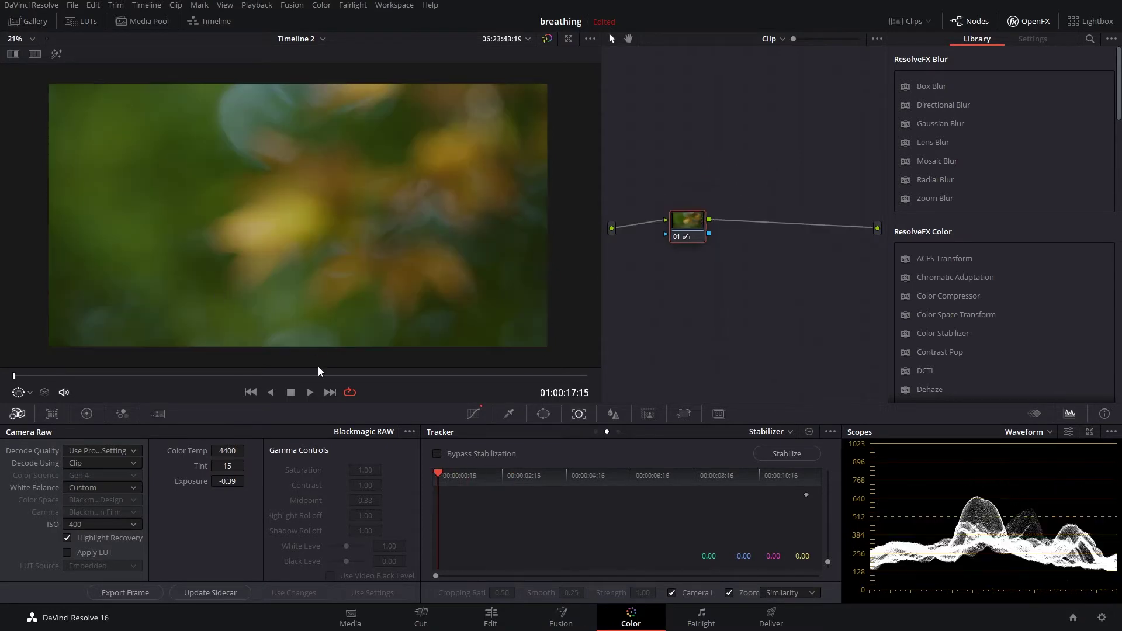
drag(158, 385, 101, 330)
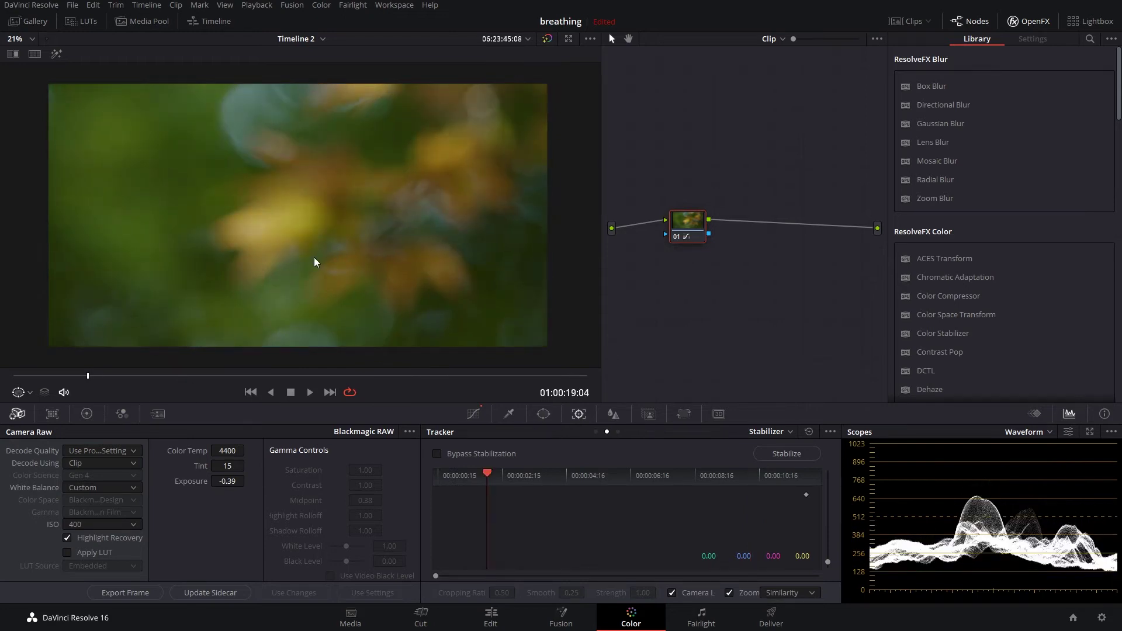
key(Home)
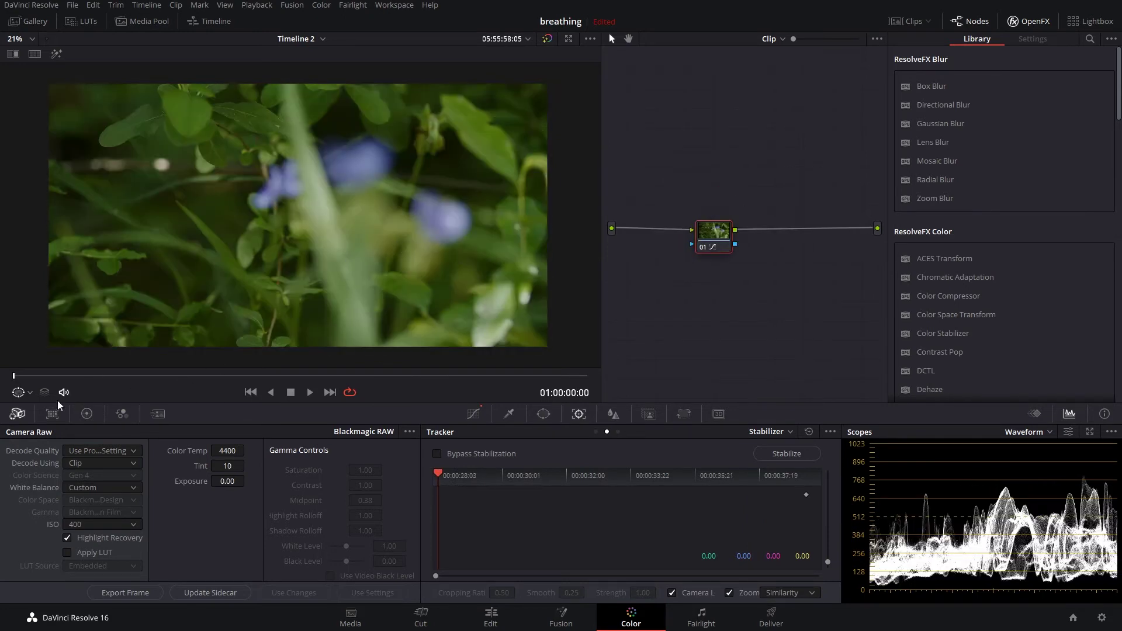
key(space)
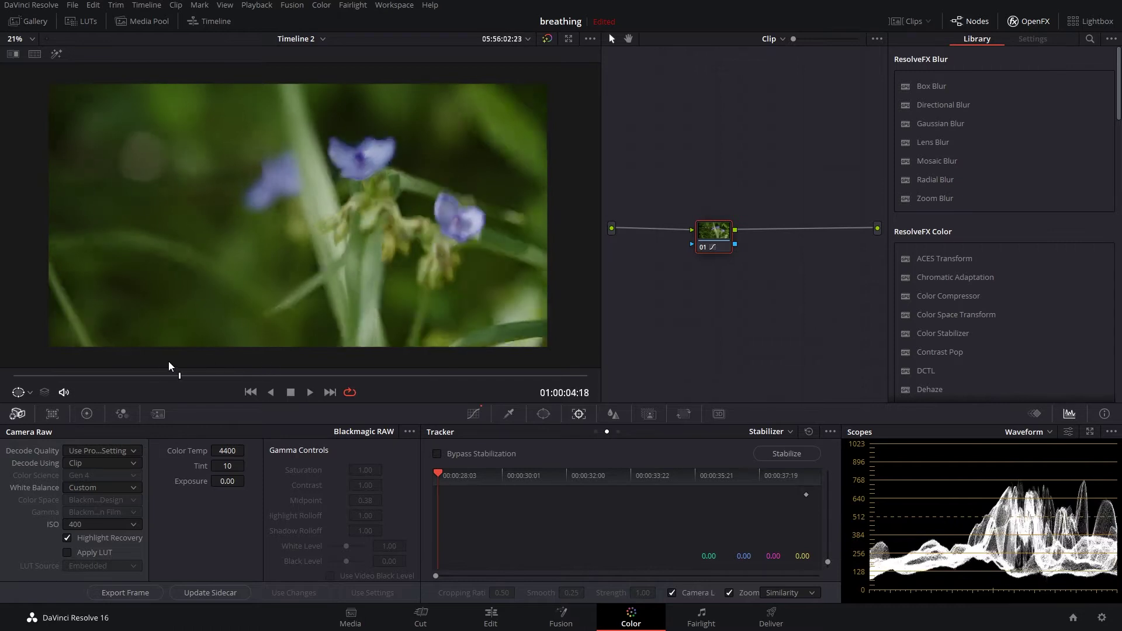
click(82, 374)
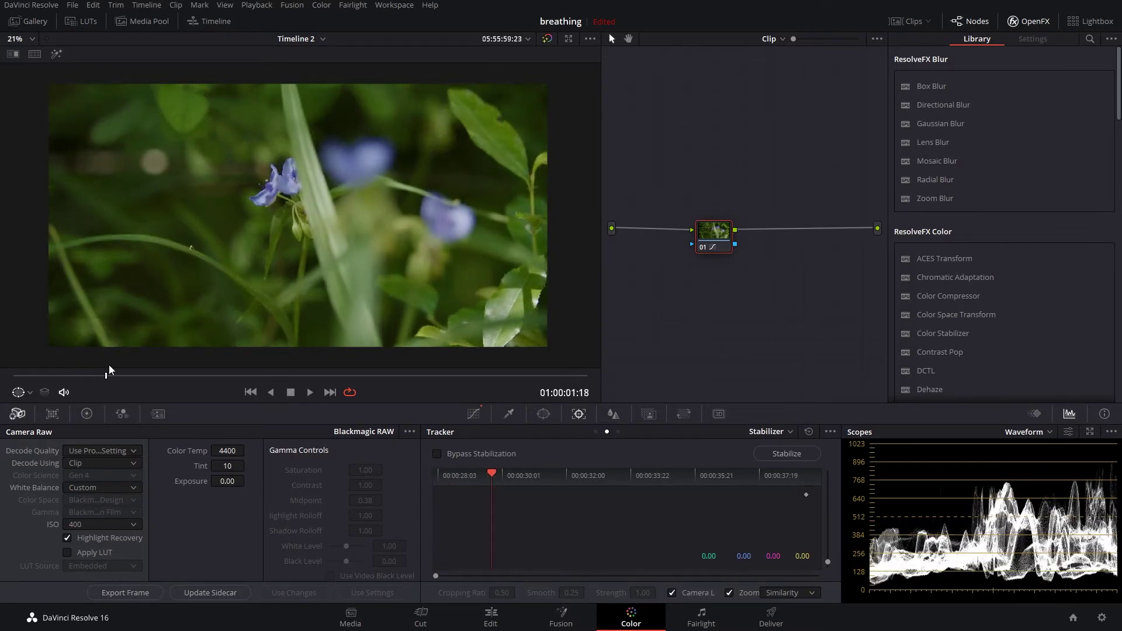
drag(109, 371, 326, 351)
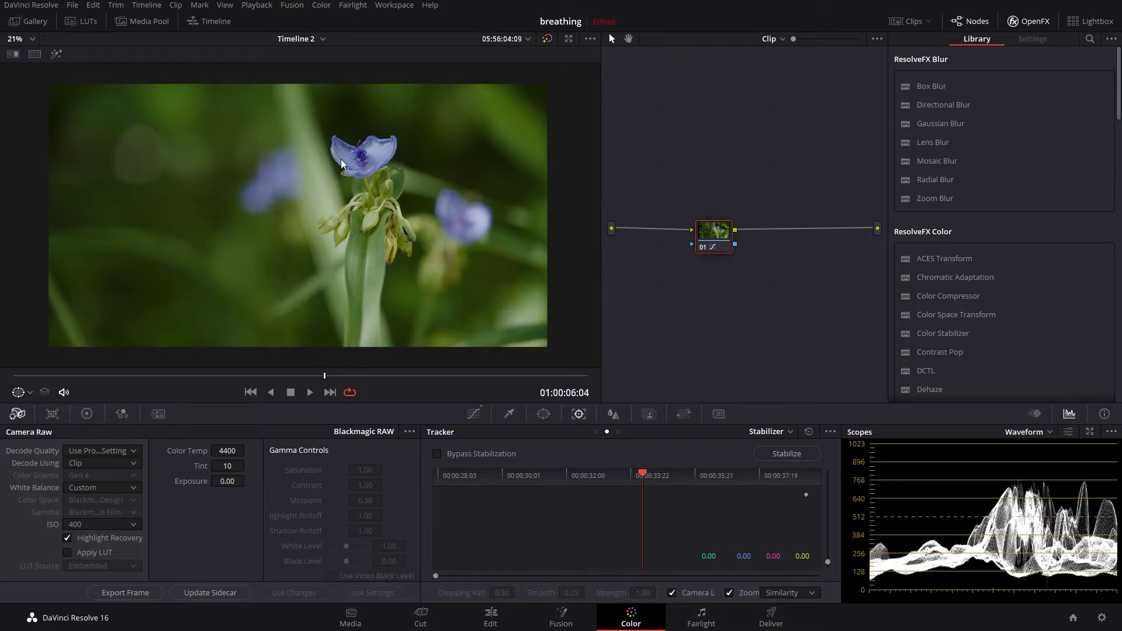
drag(327, 384, 321, 358)
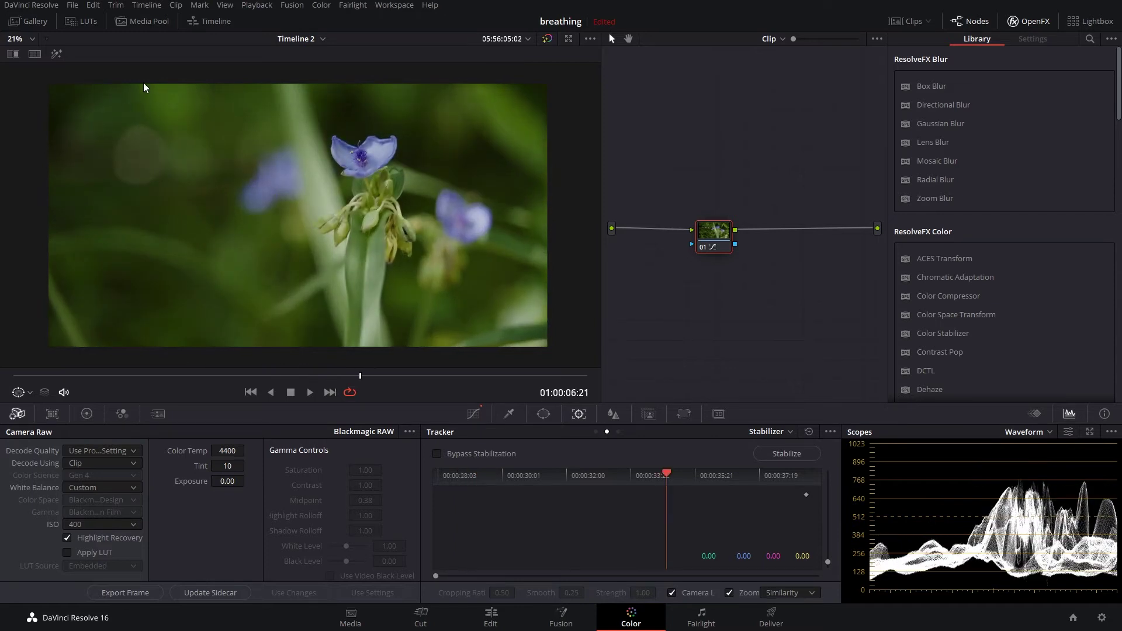
On the Edit page, add a Zoom keyframe to the purple flower clip at 01:00:05:00, where the focus pull ends
drag(363, 376, 257, 377)
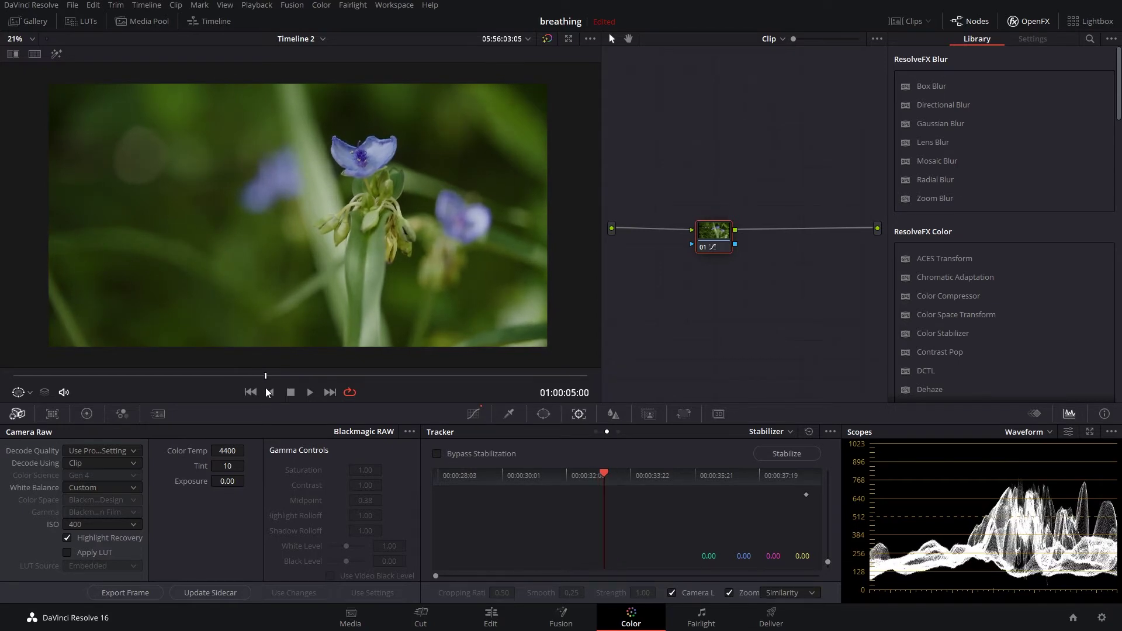
key(shift+4)
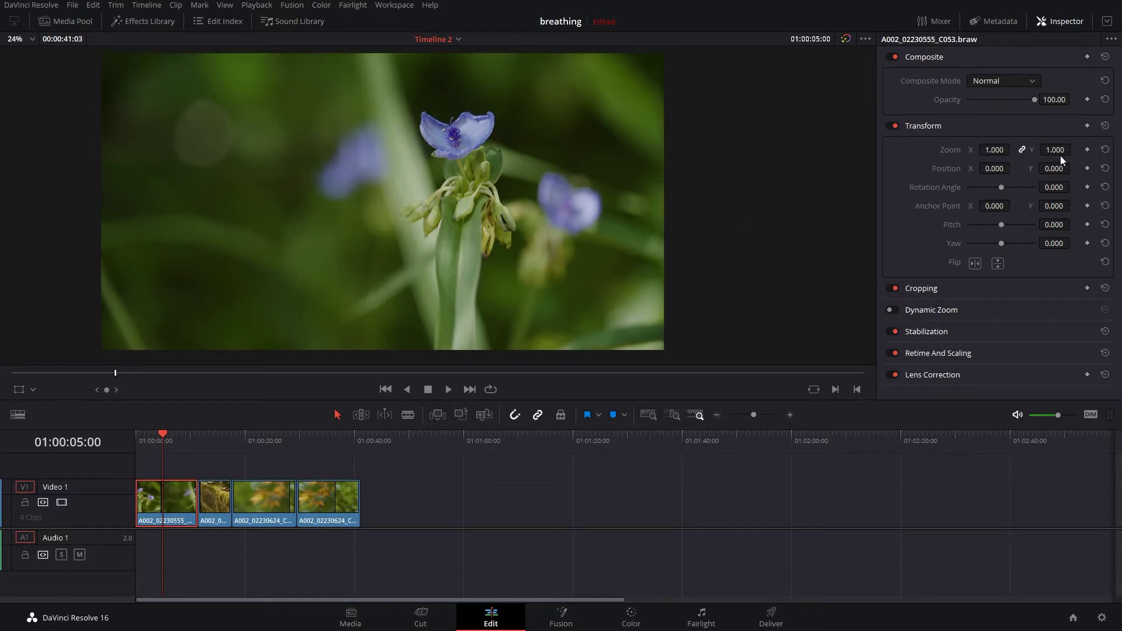
click(1087, 149)
Step frame by frame around 01:00:03:00 in the flower clip to examine how the focus pull progresses
drag(162, 437, 154, 439)
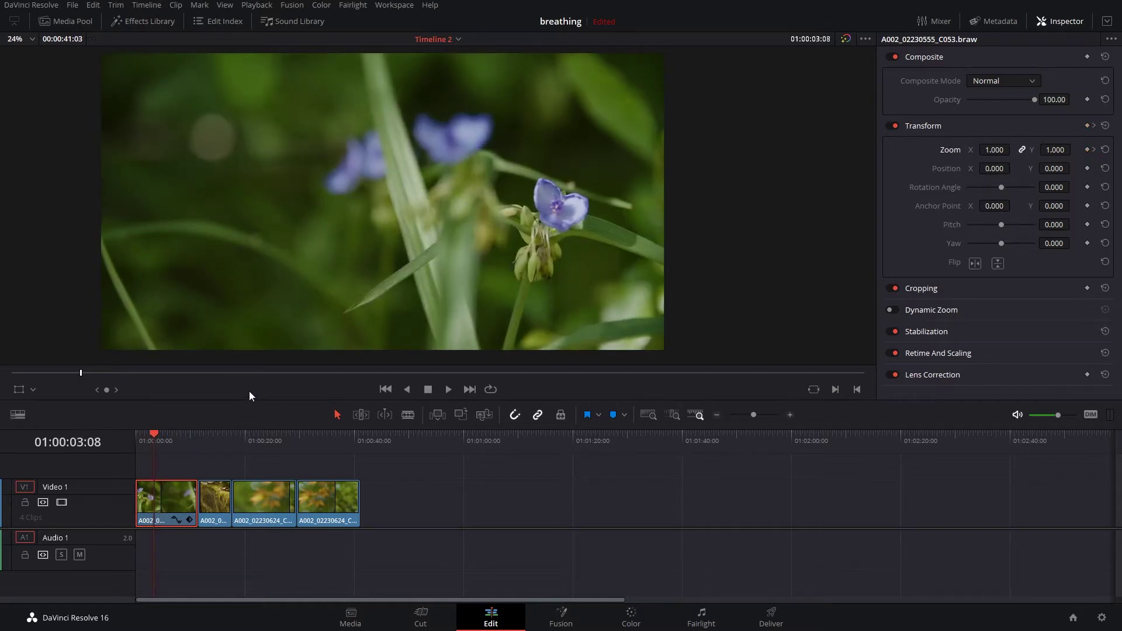
key(Right)
key(Left)
key(Left)
key(Left)
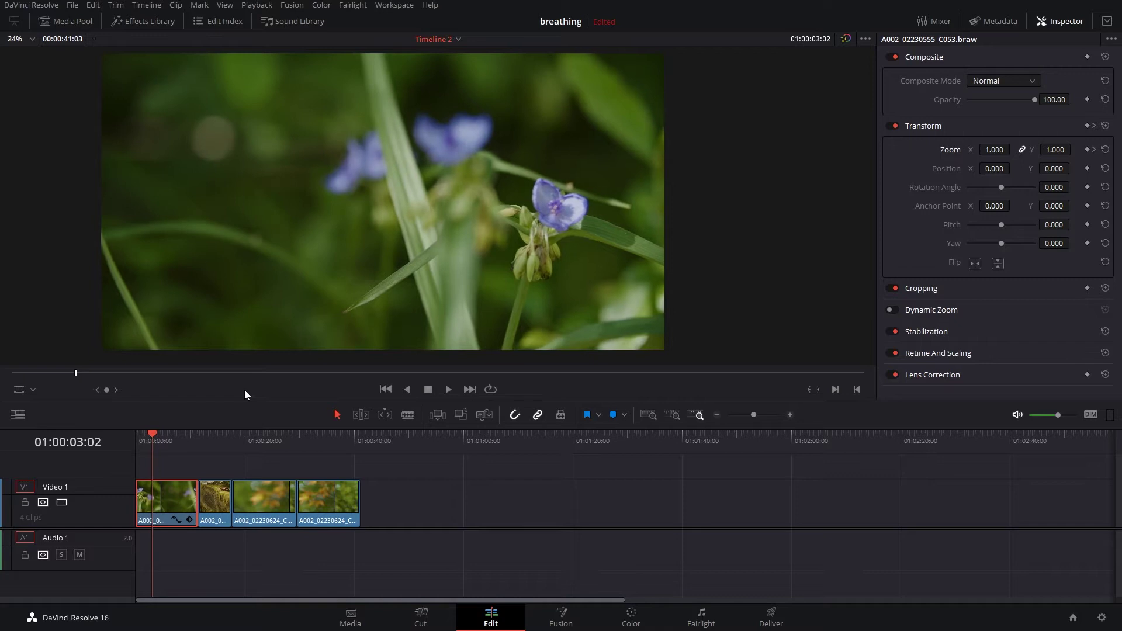
key(Left)
key(Left)
key(Left)
key(Left)
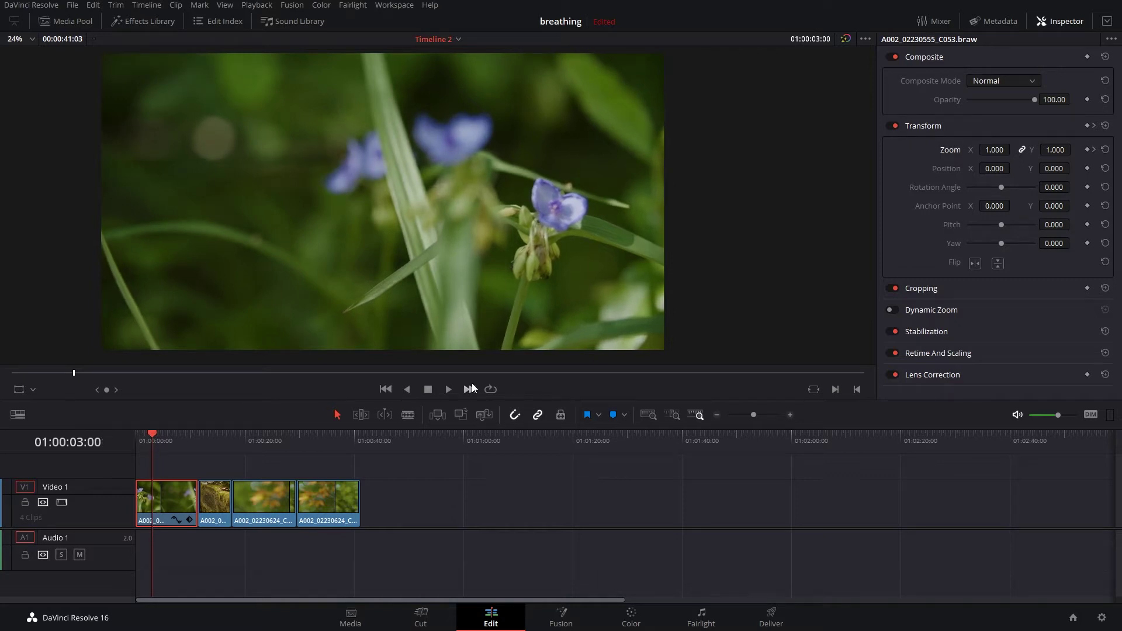
Add a second Zoom keyframe to the flower clip at 01:00:00:16, where the focus pull starts
drag(160, 448, 131, 442)
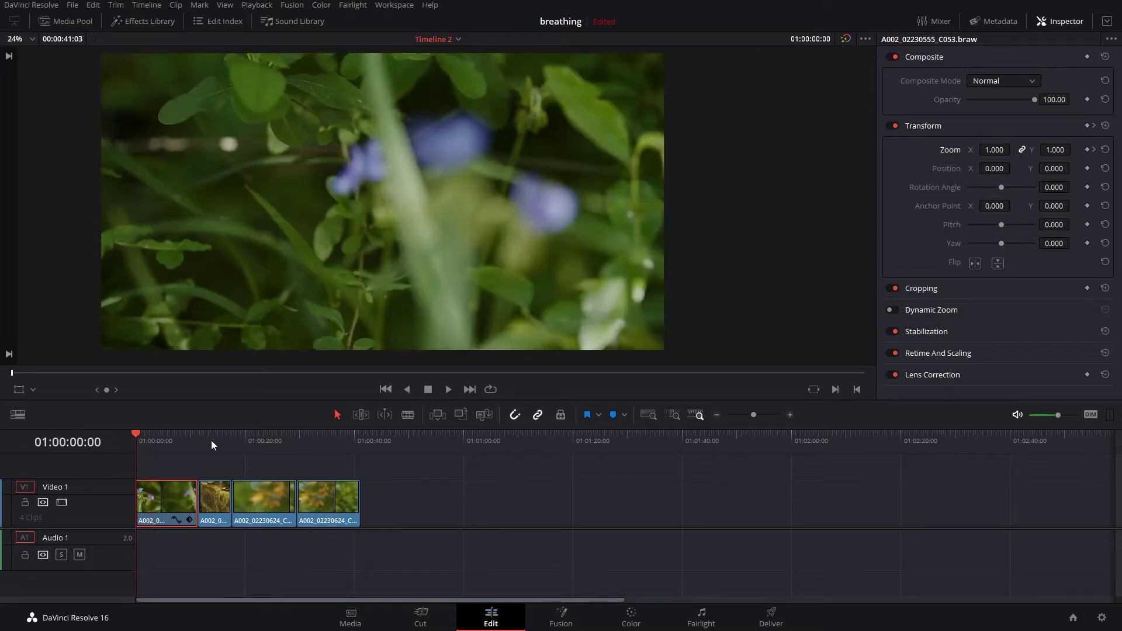
key(Right)
key(Right)
key(Right)
key(Right)
key(Right)
key(Right)
key(Right)
key(Right)
key(Right)
key(Right)
key(Right)
key(Right)
key(Right)
key(Right)
key(Right)
key(Right)
key(Right)
key(Right)
key(Right)
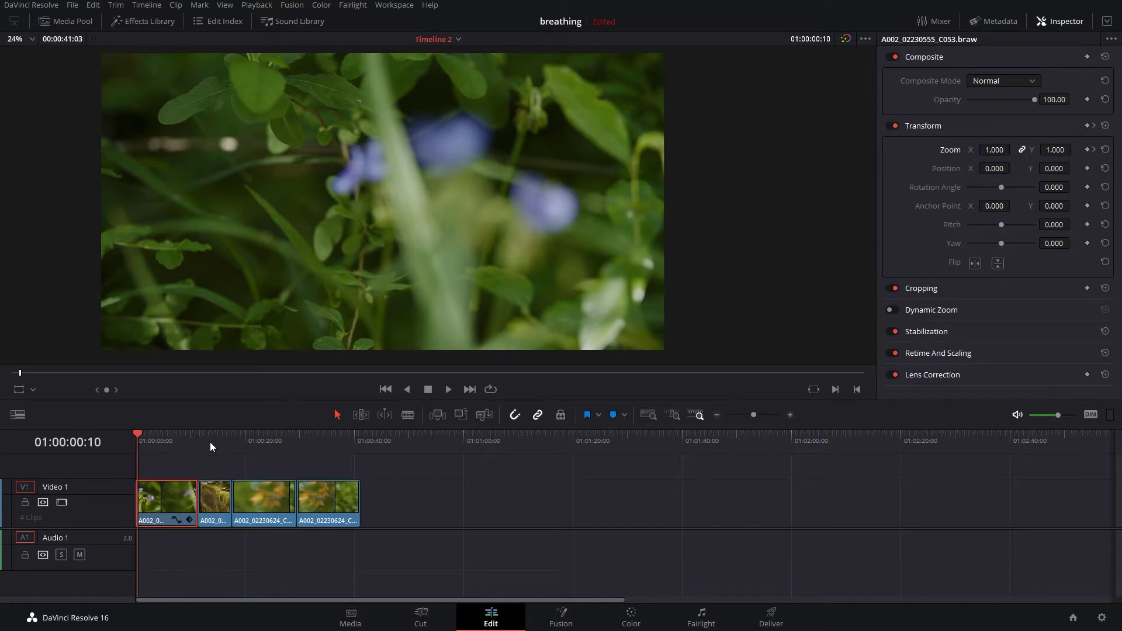
key(Left)
key(Left)
key(Left)
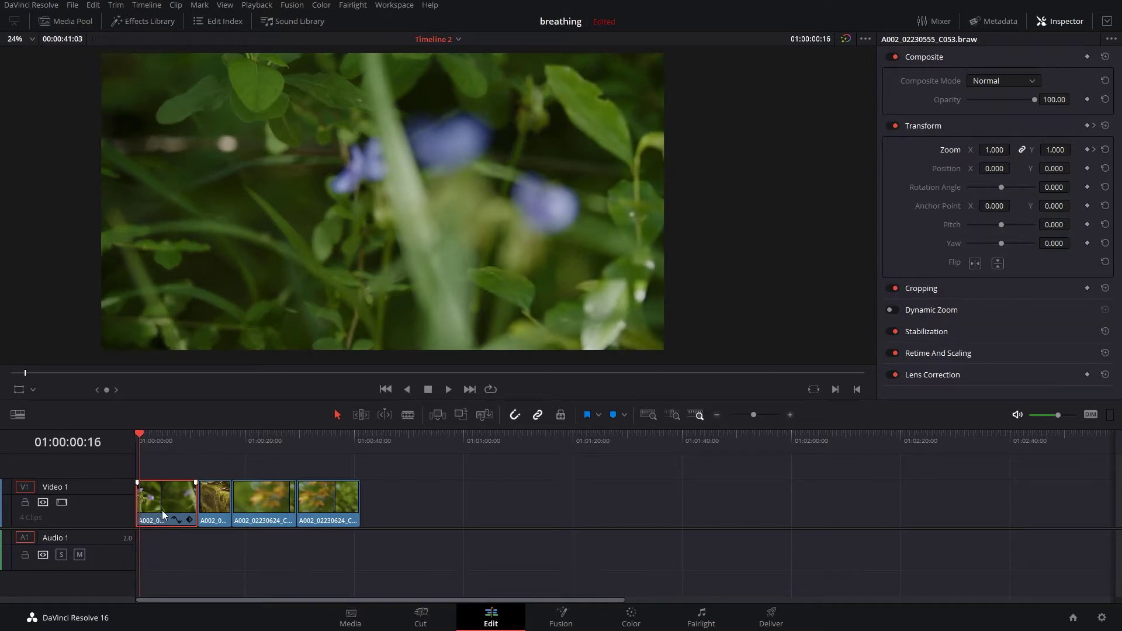
click(1094, 150)
click(1081, 150)
click(1093, 150)
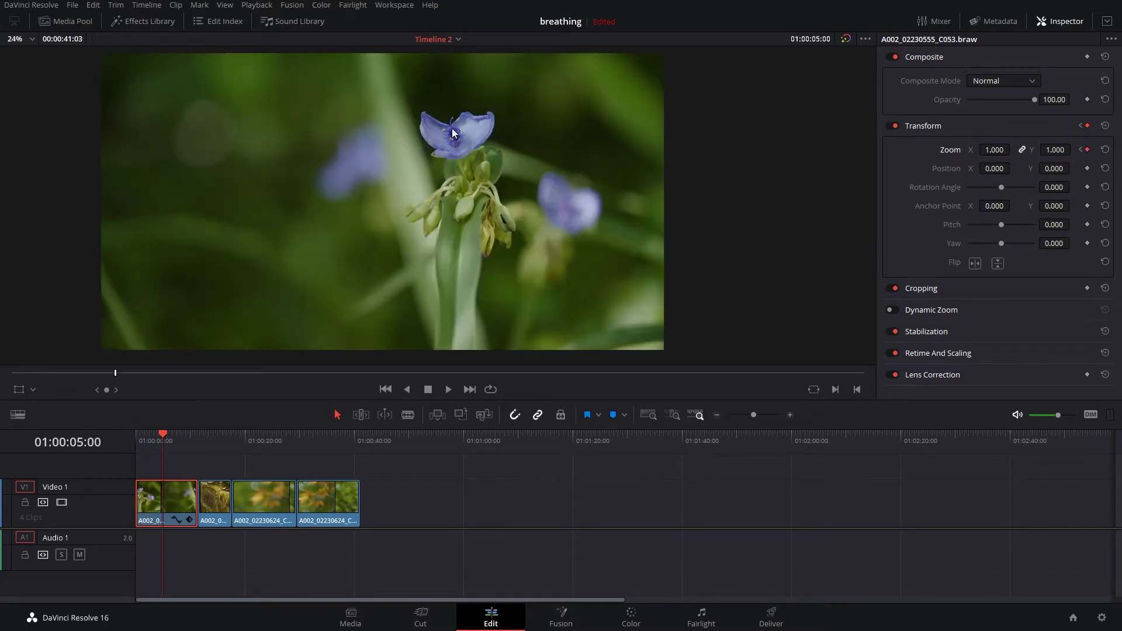
Set the flower clip's Zoom to about 1.190 on the 01:00:00:16 keyframe, leaving the end keyframe at 1.000
drag(1055, 150, 969, 183)
key(ctrl+z)
click(1081, 151)
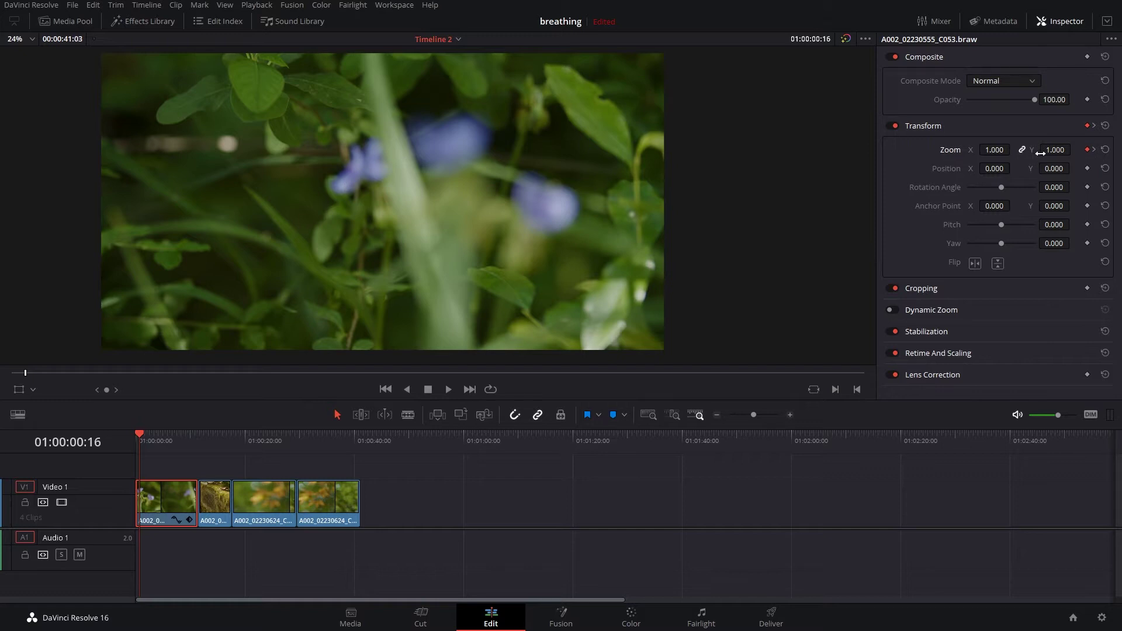
drag(1055, 150, 1071, 159)
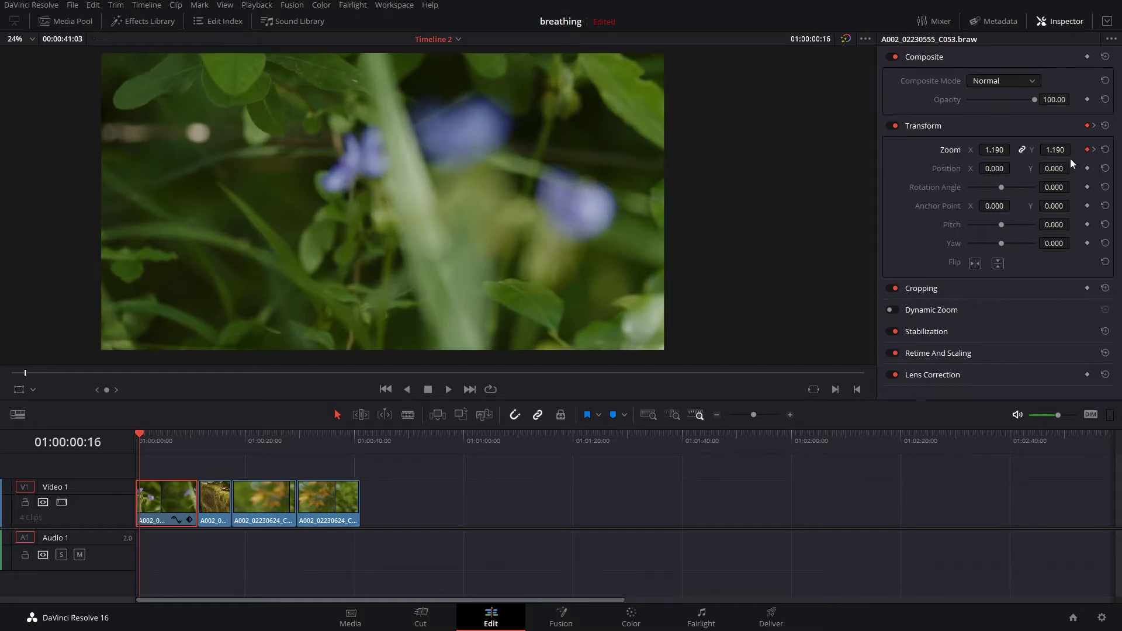
Compare the framing at the two Zoom keyframes and review the focus pull in full-screen playback
click(1094, 151)
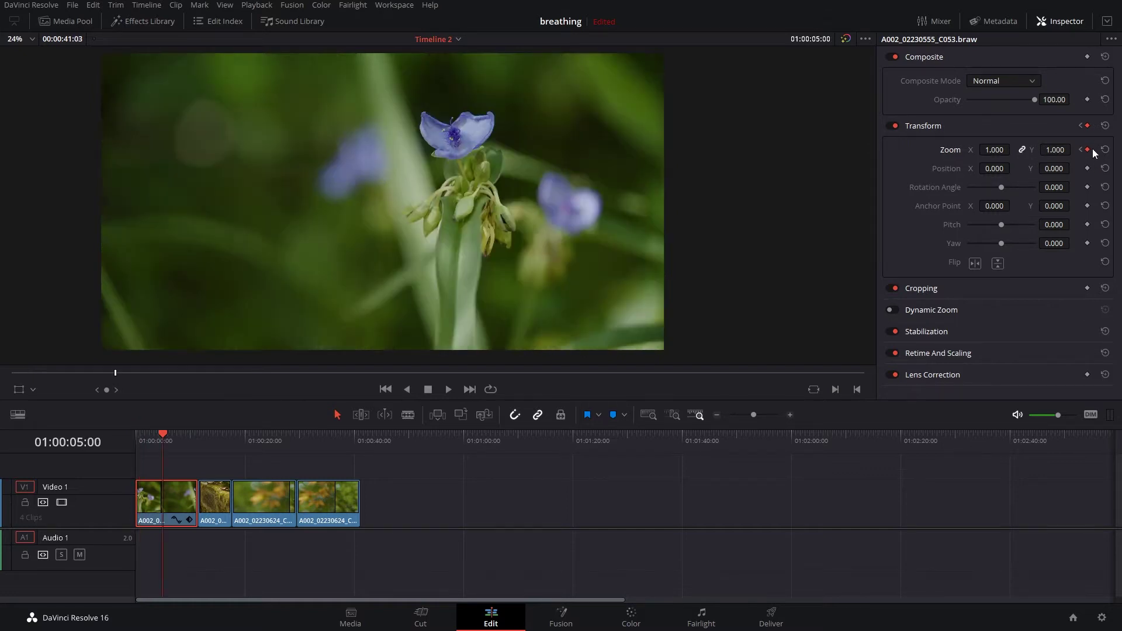
click(1079, 151)
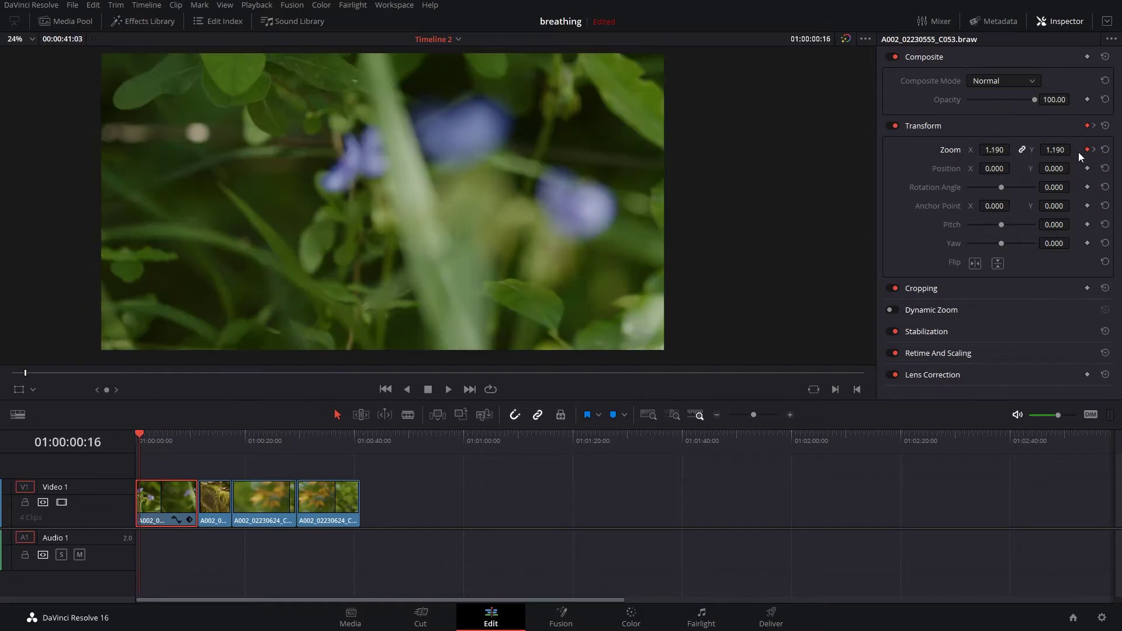
click(1094, 150)
click(1081, 151)
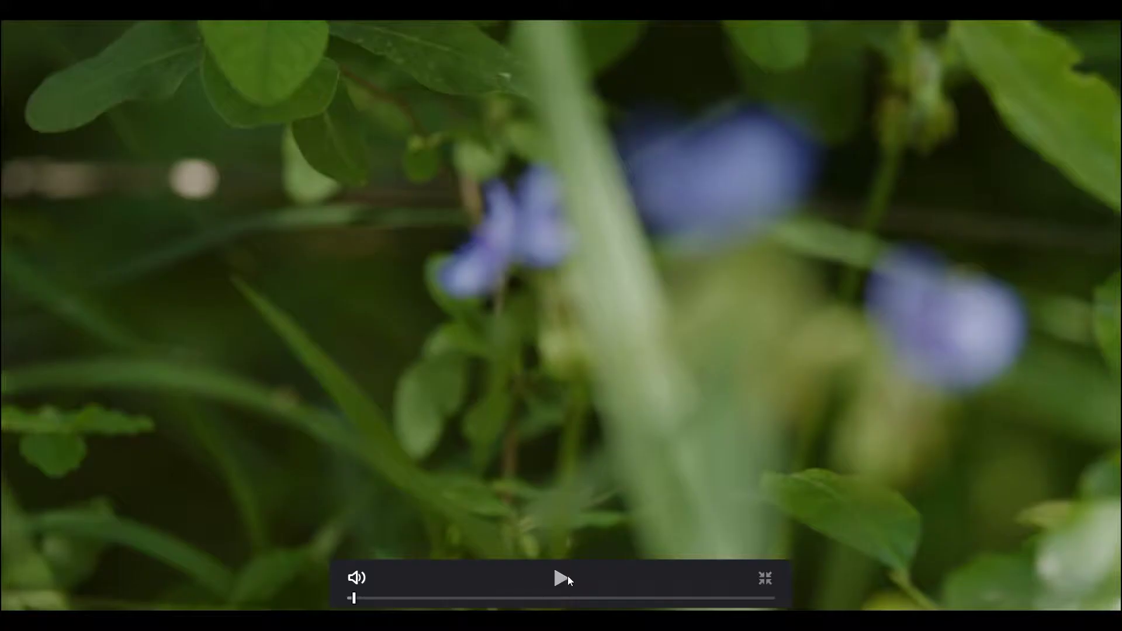
click(566, 579)
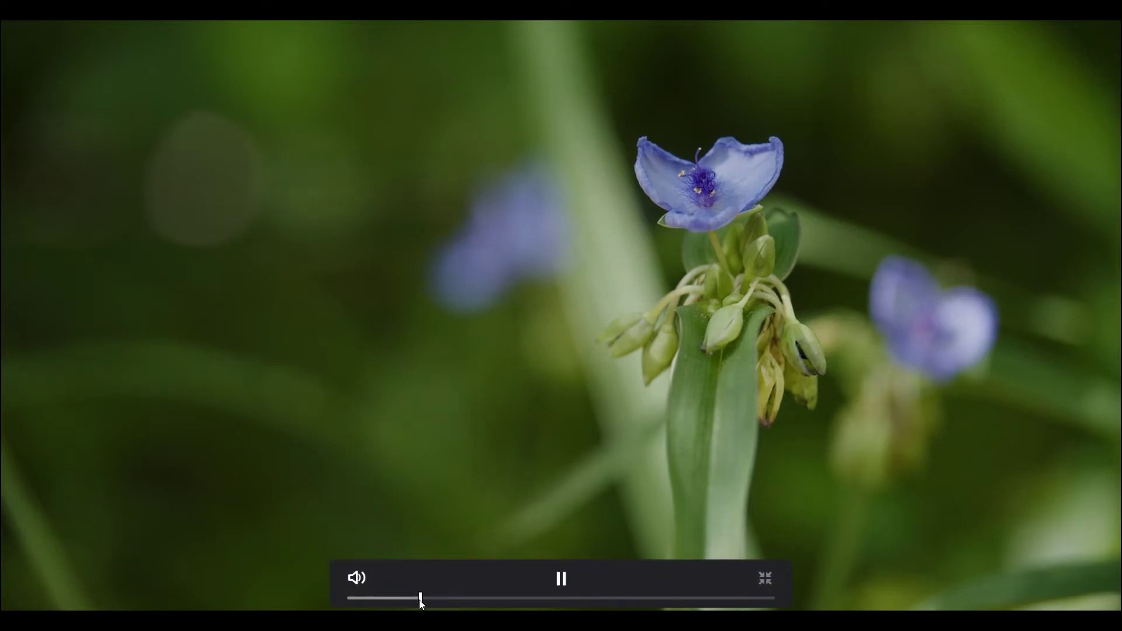
mouse_move(416, 599)
mouse_down()
mouse_move(352, 605)
mouse_move(404, 602)
mouse_up()
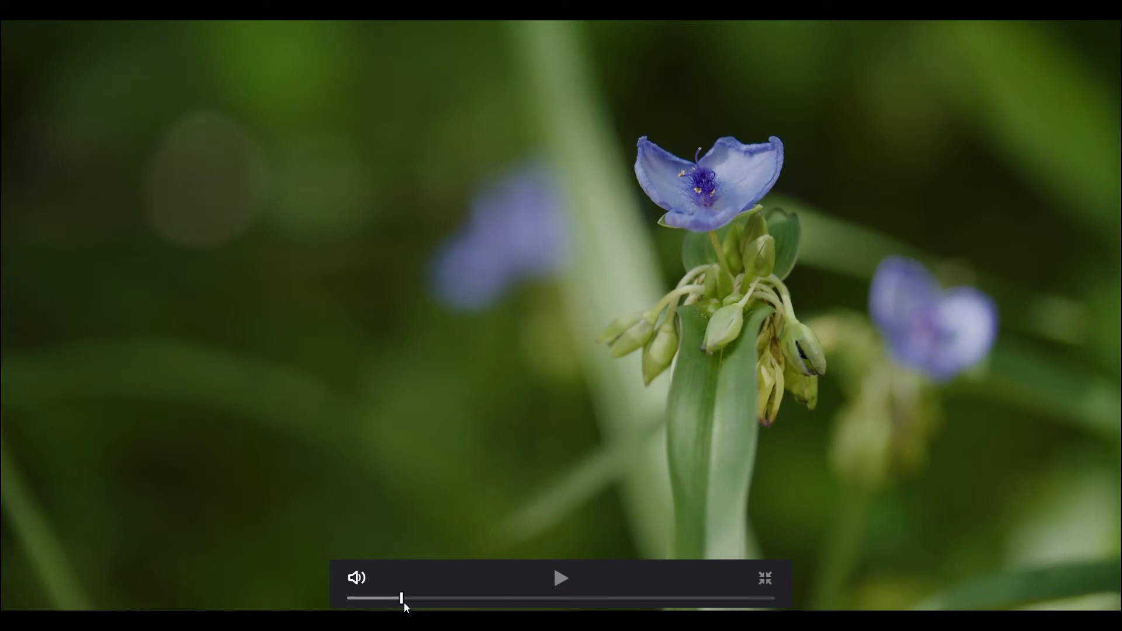
Scrub through the flower clip in full screen to check how well the framing holds during the focus pull
drag(405, 602, 351, 611)
click(396, 600)
mouse_move(396, 599)
mouse_down()
mouse_move(348, 599)
mouse_move(401, 599)
mouse_up()
mouse_move(473, 599)
mouse_down()
mouse_move(533, 599)
mouse_move(493, 599)
mouse_move(517, 600)
mouse_up()
click(764, 579)
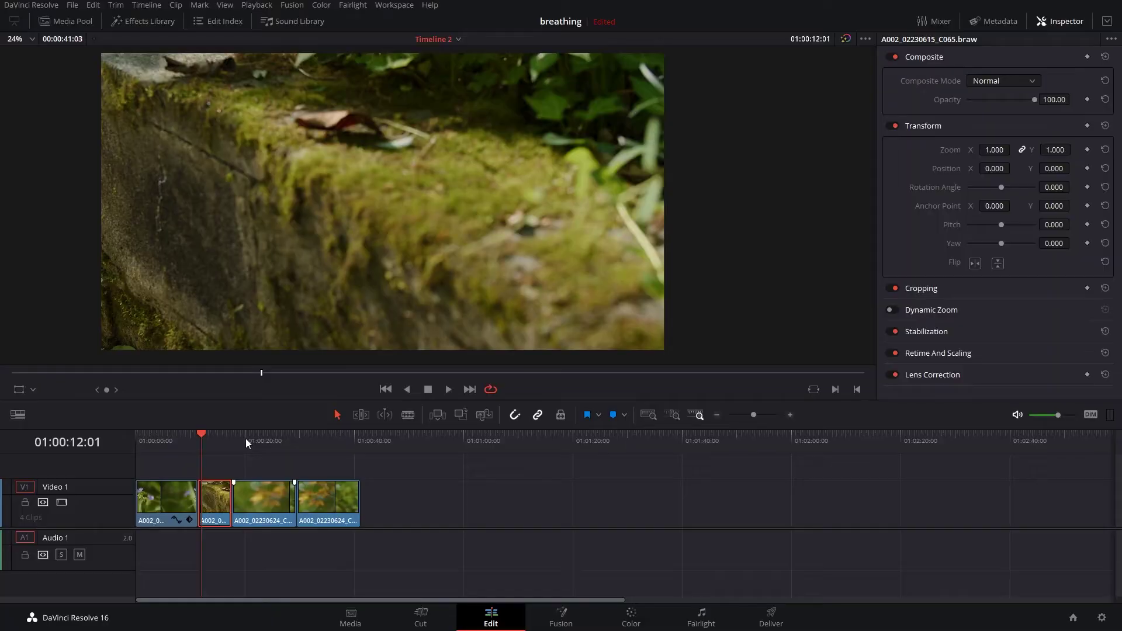
Add a Zoom keyframe to the mossy wall clip at 01:00:12:22, where its focus pull starts
key(Right)
key(Right)
key(Right)
key(Right)
key(Right)
key(Right)
key(Right)
key(Right)
key(Right)
key(Right)
key(Right)
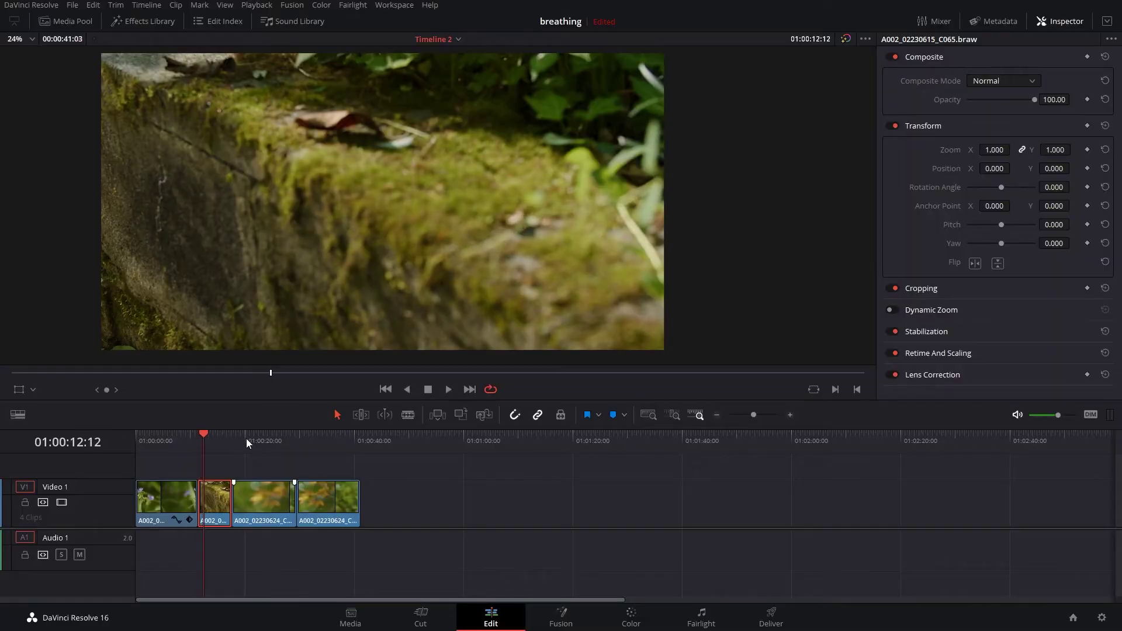
key(Left)
key(Left)
key(Right)
key(Right)
key(Right)
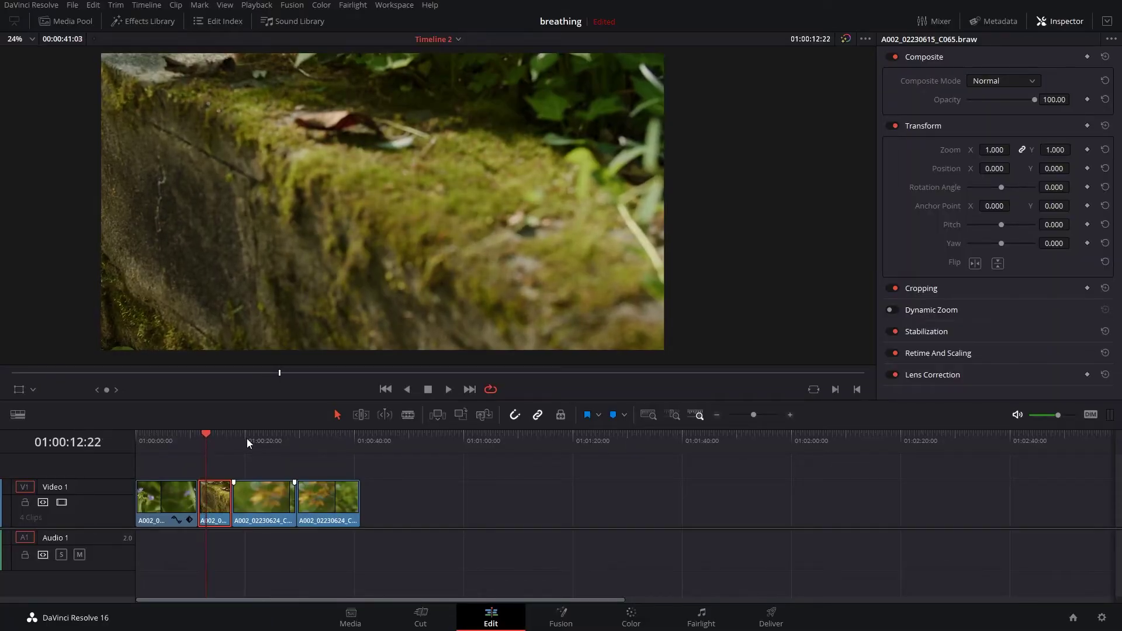
click(1088, 150)
Add a Zoom keyframe on the mossy wall clip's last frame, 01:00:17:14, and set Zoom to 1.170 on the 01:00:12:22 keyframe
key(Down)
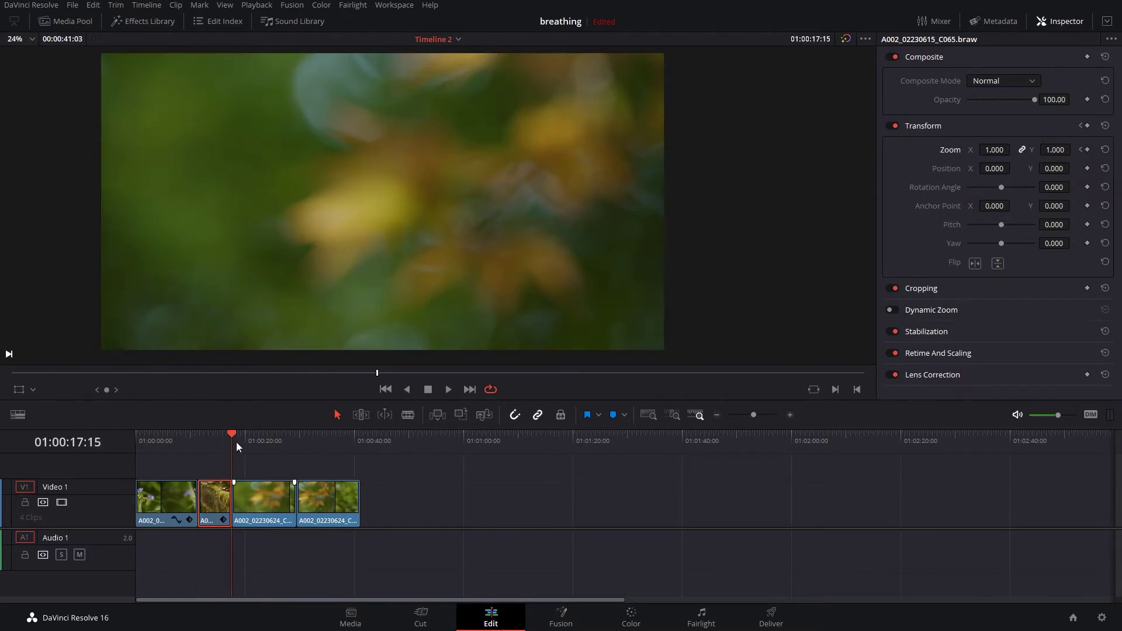
key(Right)
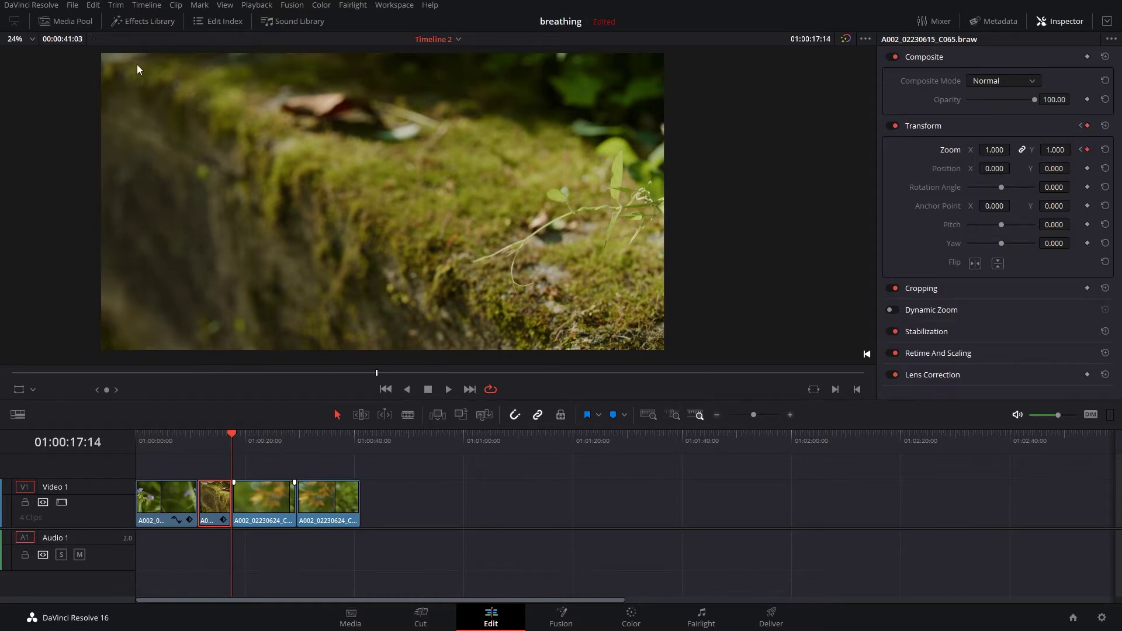
click(1080, 150)
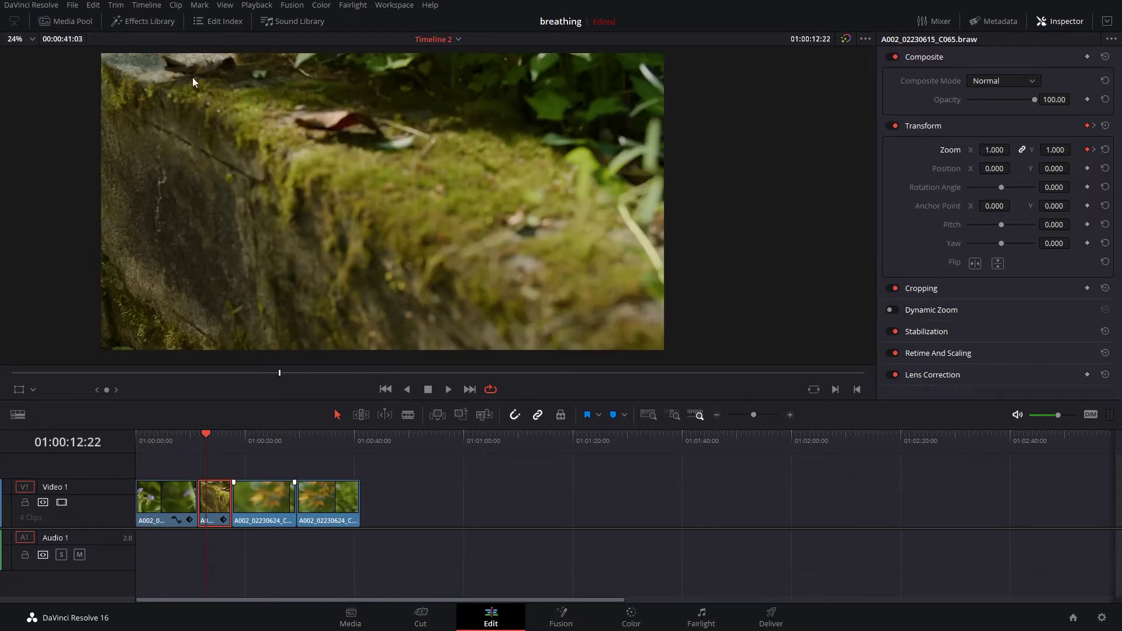
drag(1055, 150, 1075, 149)
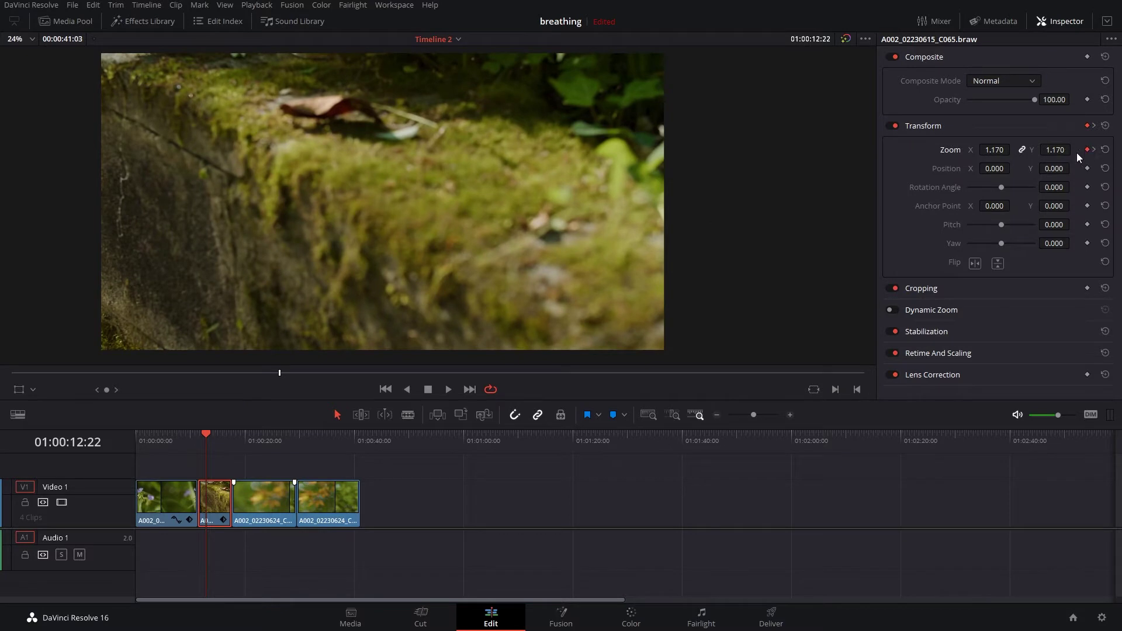
Compare the mossy wall clip's framing at its two Zoom keyframes and review the focus pull in full-screen playback
click(1094, 150)
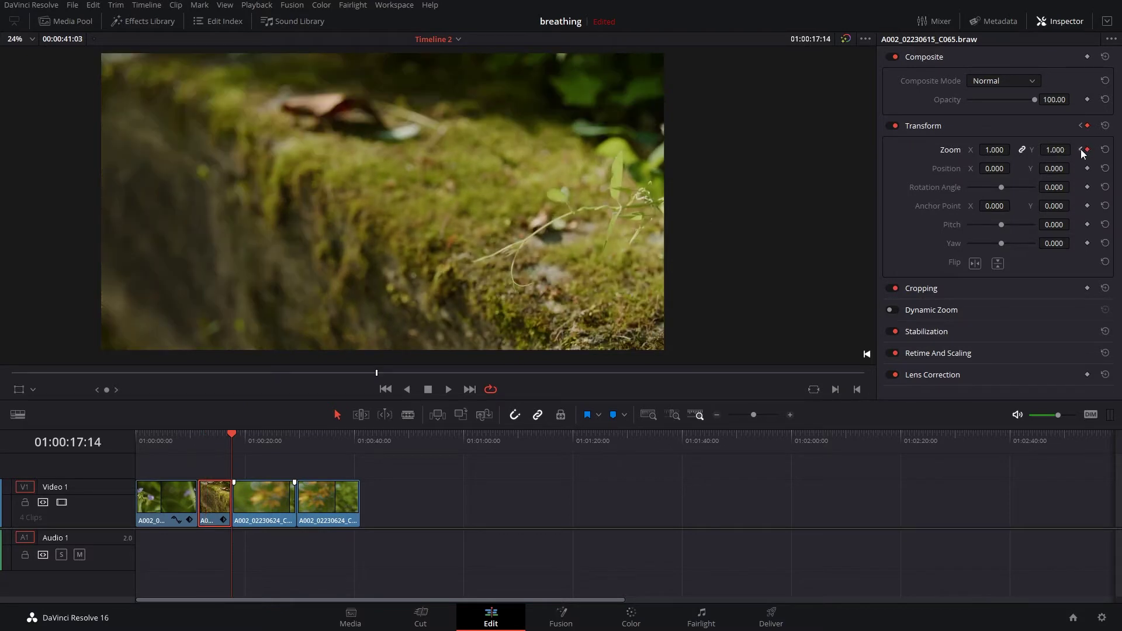
click(1081, 150)
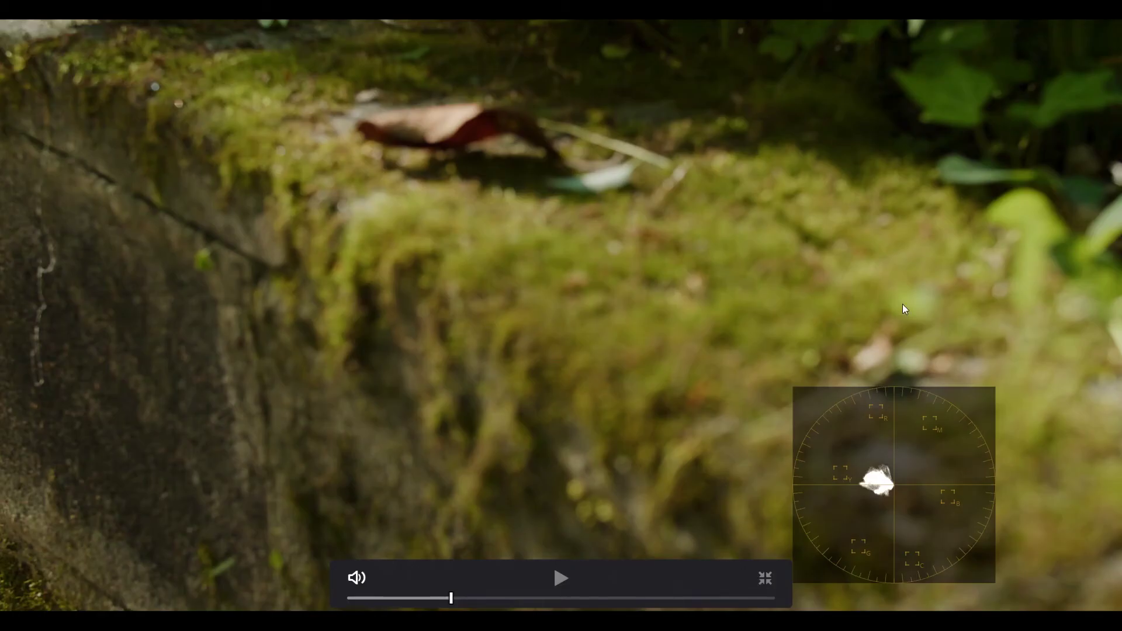
click(903, 304)
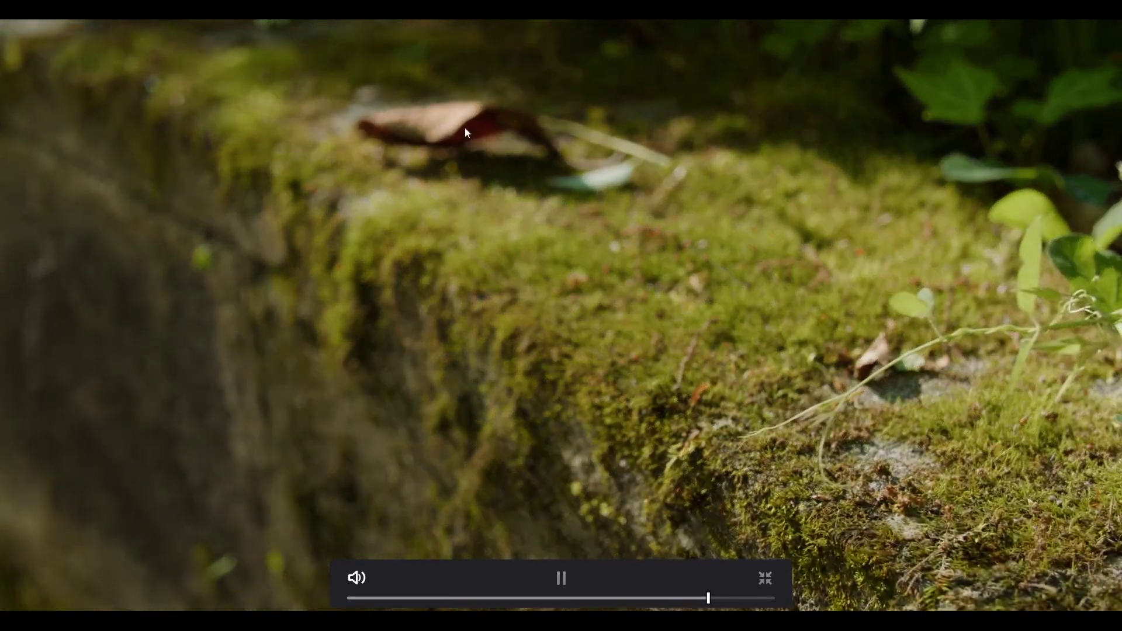
drag(749, 597, 480, 602)
click(582, 599)
drag(583, 602, 453, 596)
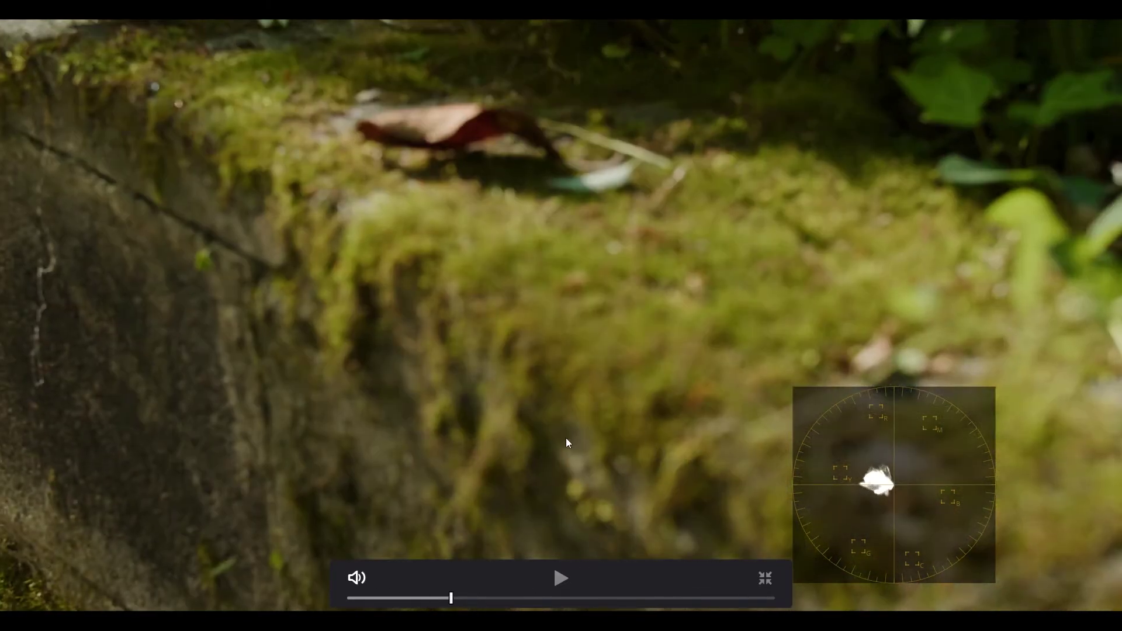
click(766, 578)
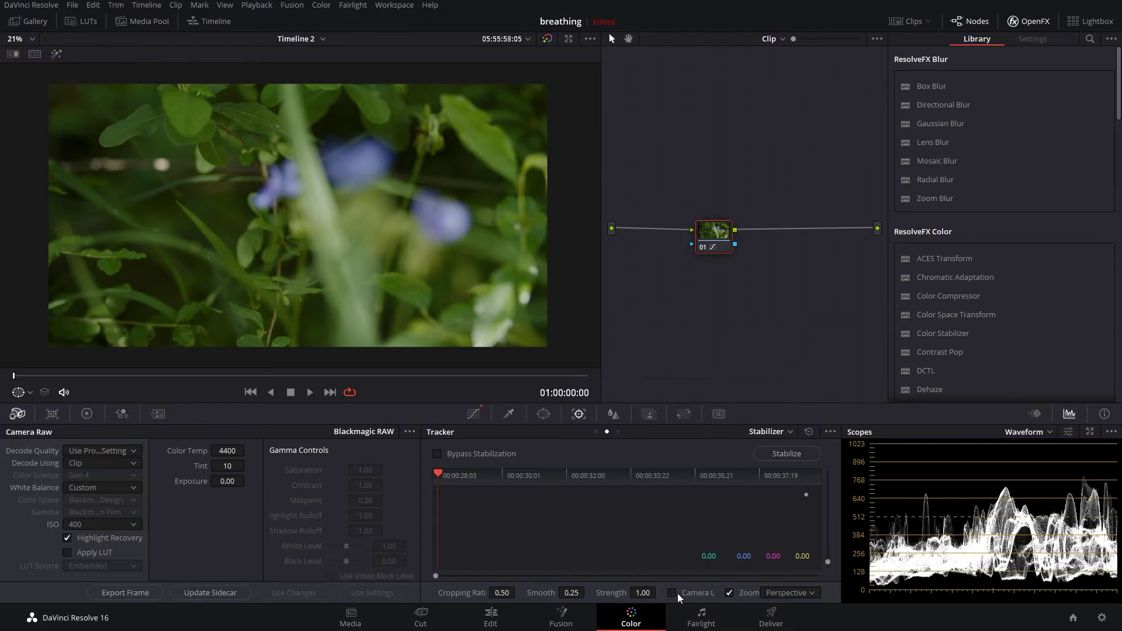
Stabilize the flower clip in Perspective mode with Zoom enabled, cropping ratio 0.50, smooth 0.25 and strength 1.00
click(794, 595)
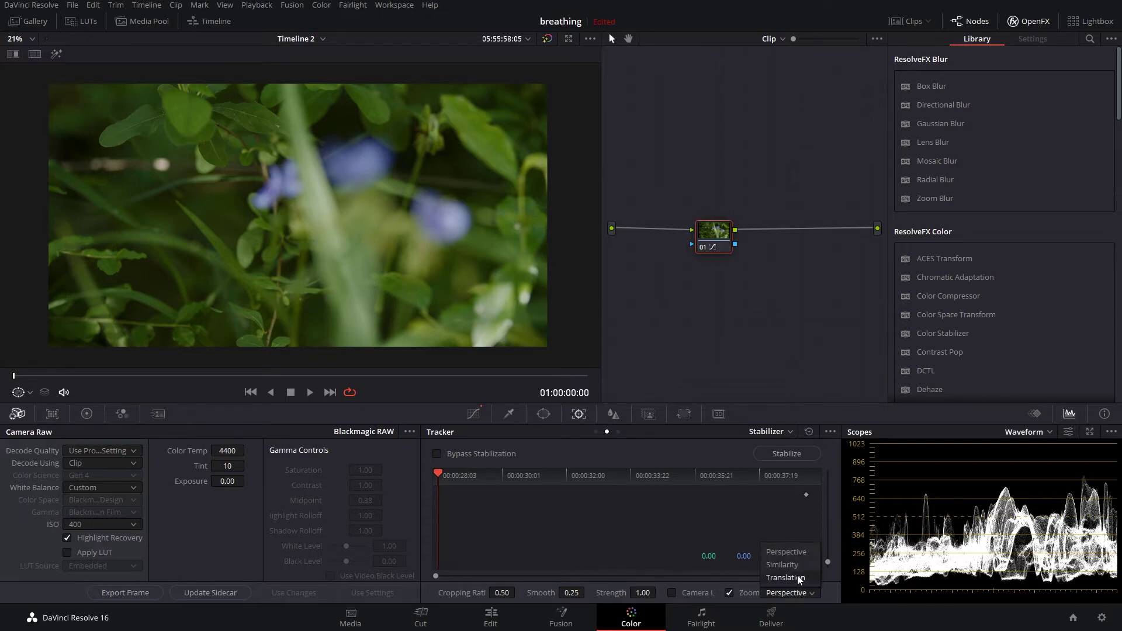
click(669, 548)
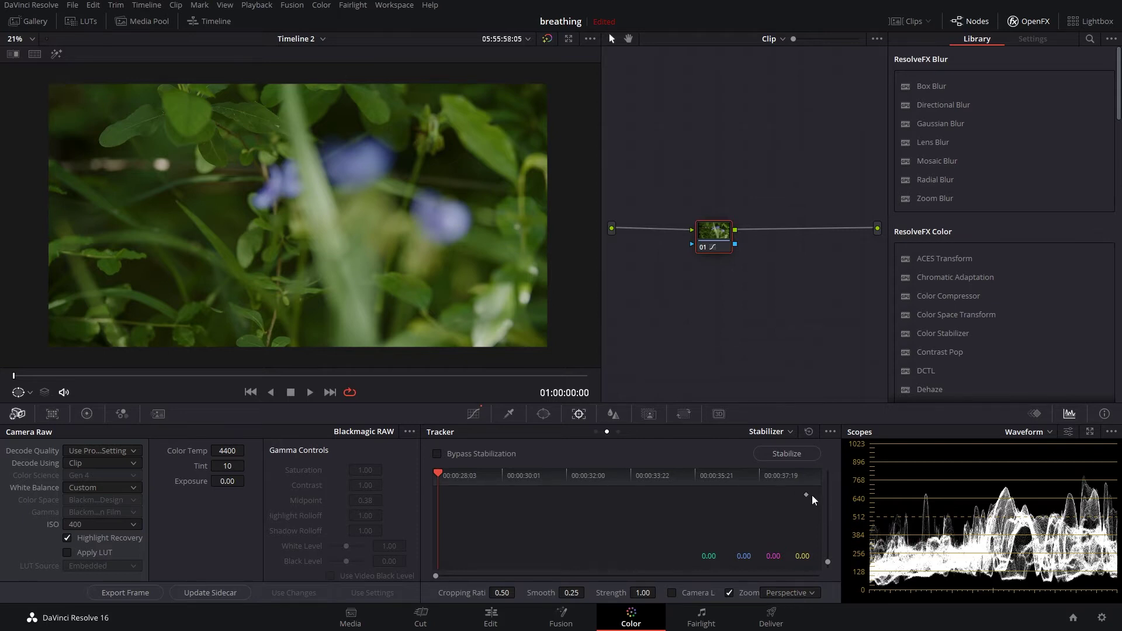
click(788, 455)
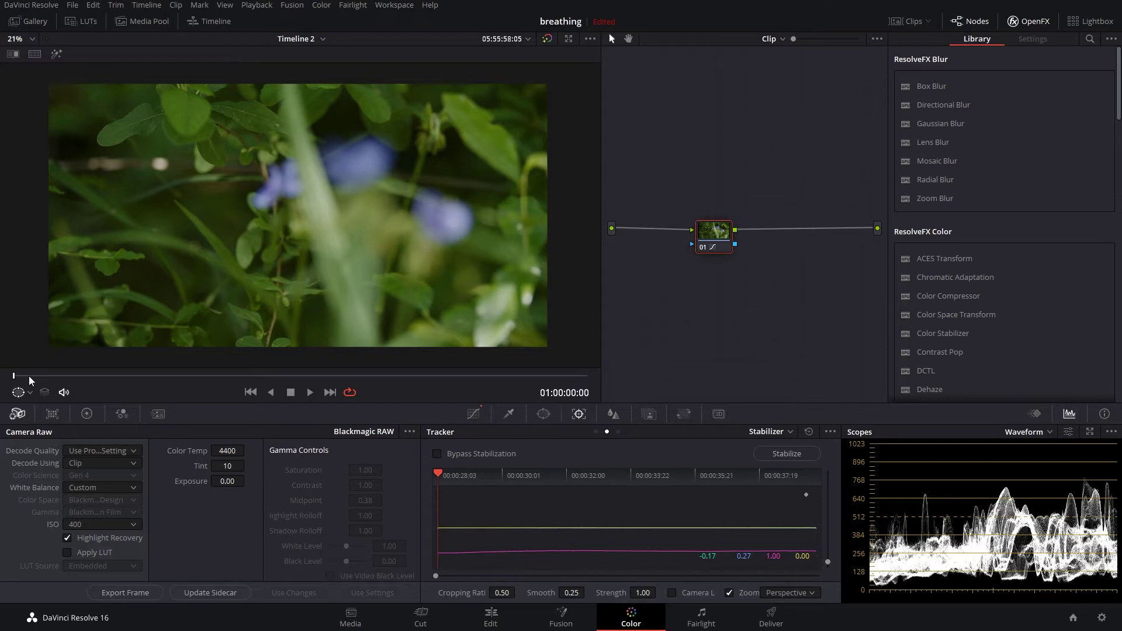
Scrub and play the stabilized flower clip in full screen to examine the remaining breathing during the focus pull
drag(32, 379, 244, 384)
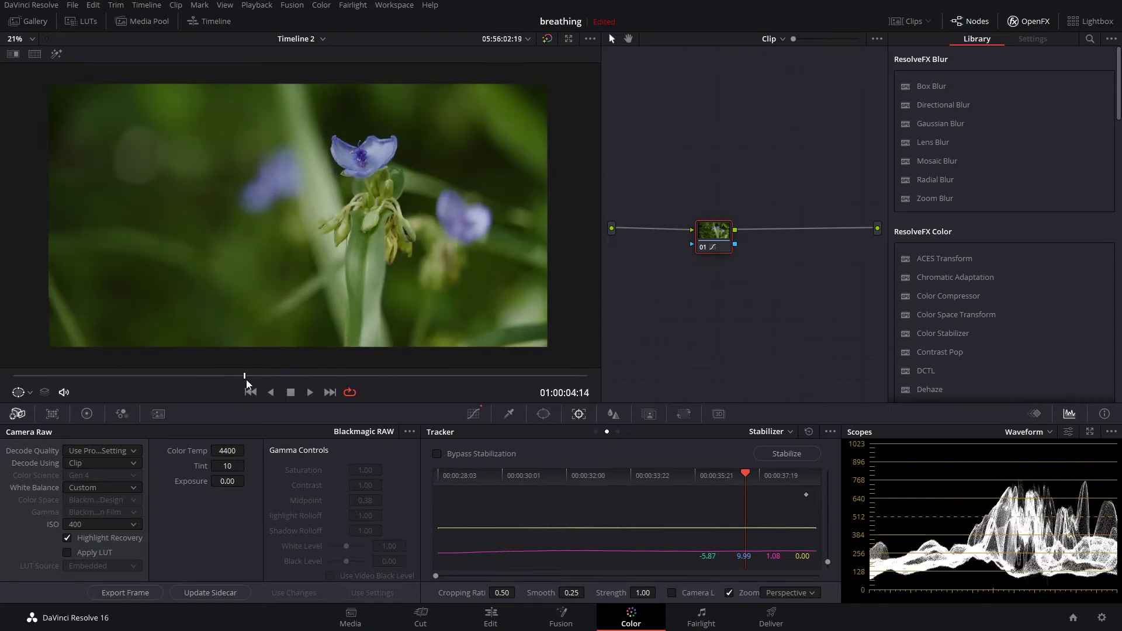
key(ctrl+f)
drag(539, 598, 658, 594)
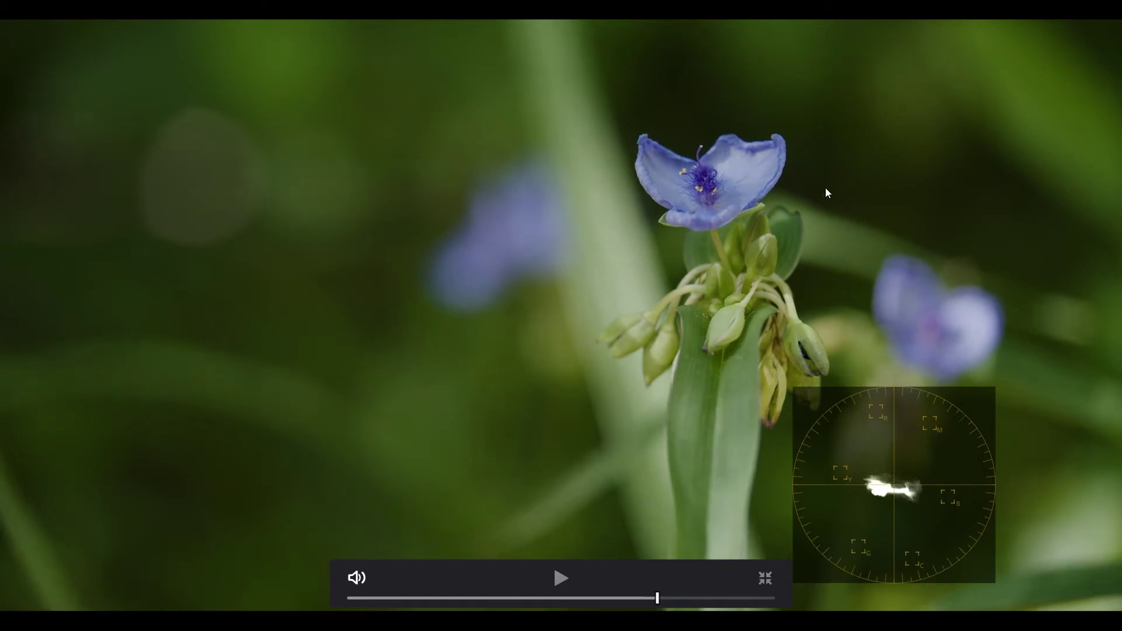
drag(631, 604, 691, 596)
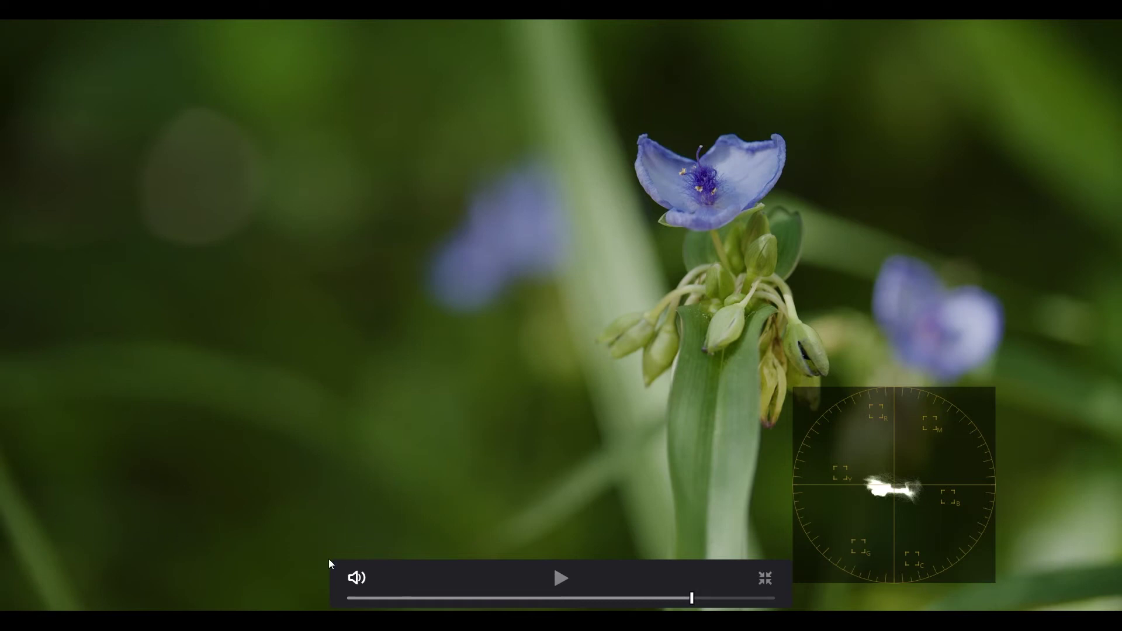
drag(662, 603, 431, 607)
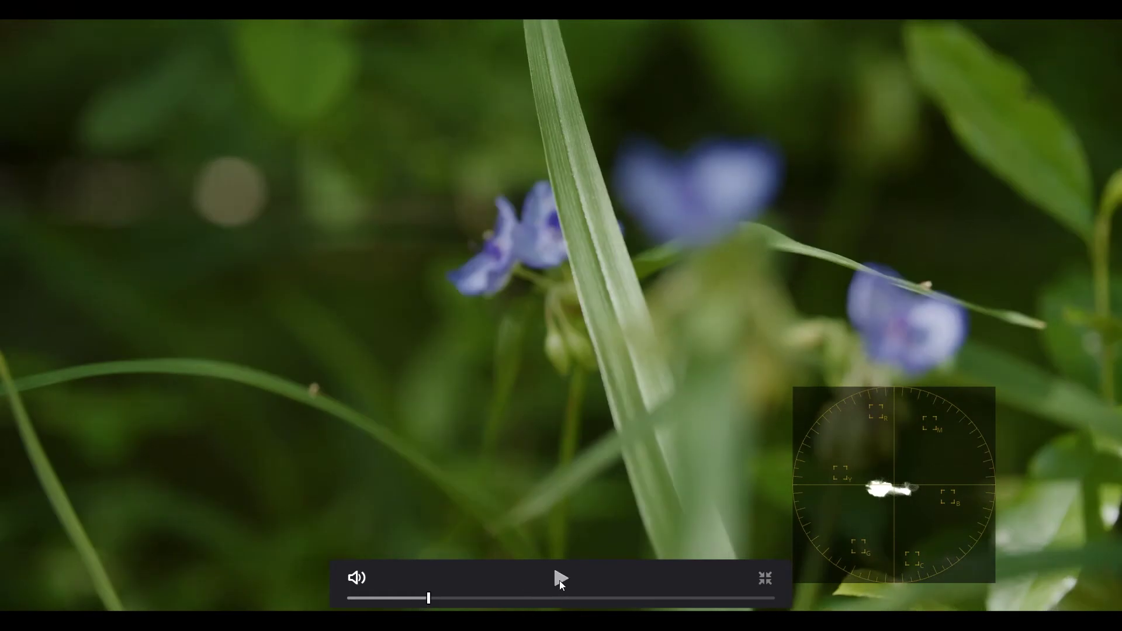
click(560, 580)
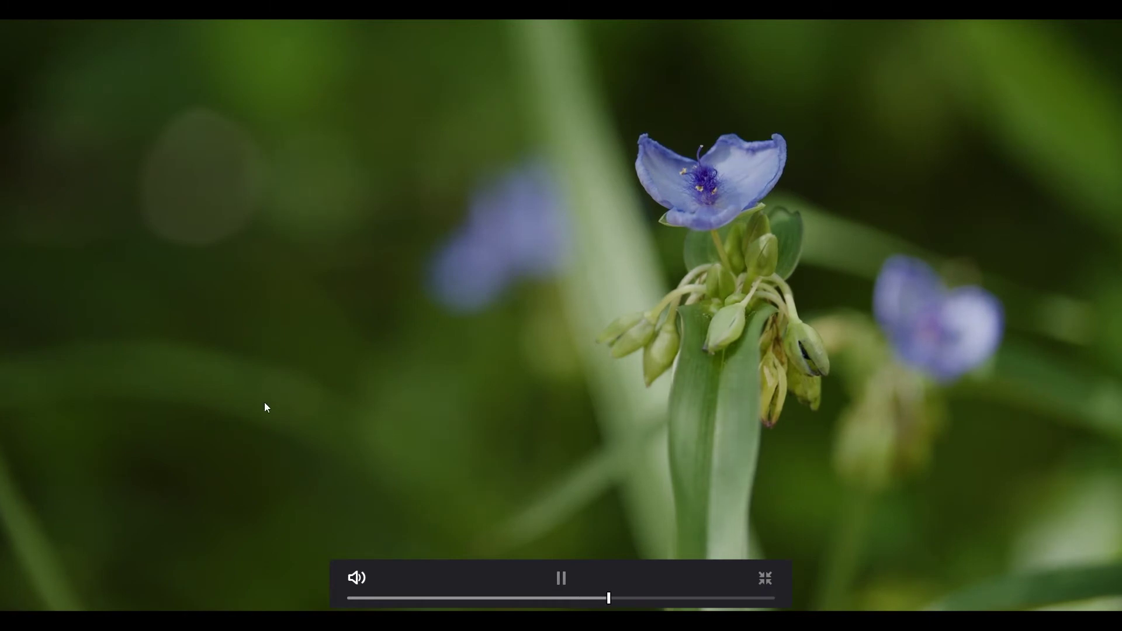
click(559, 578)
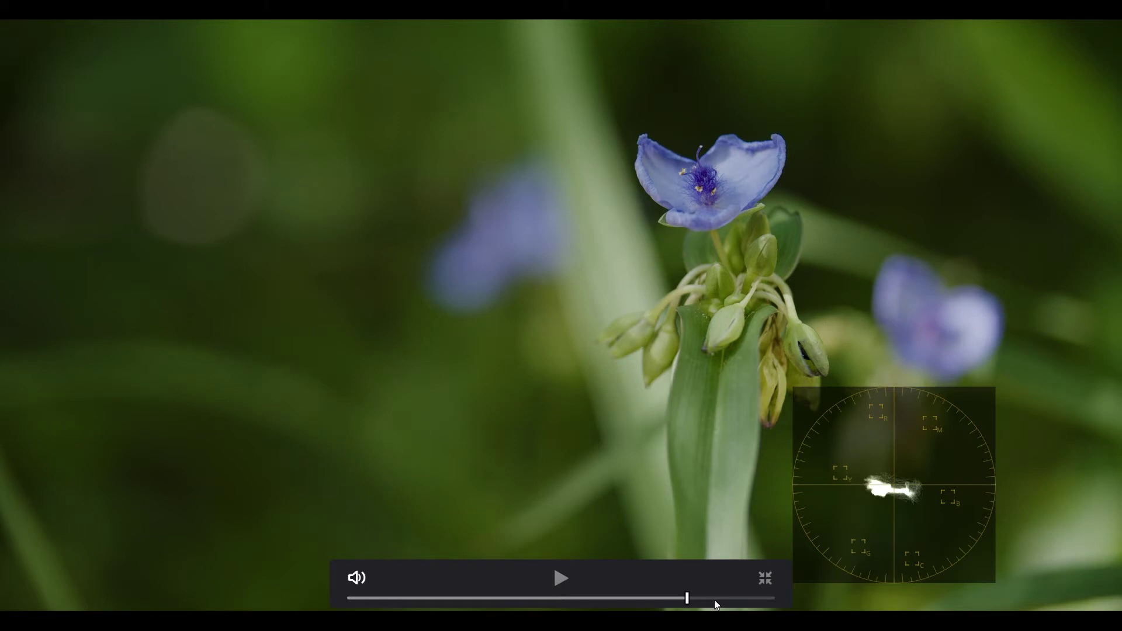
click(765, 579)
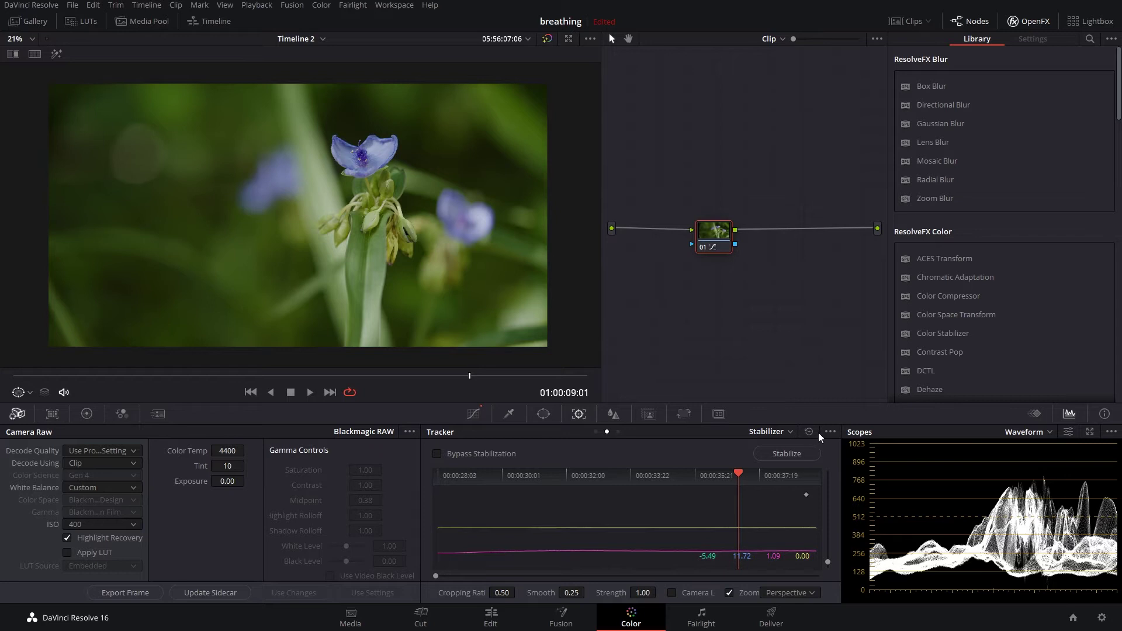
Clear the flower clip's stabilization data and set the stabilization mode to Translation
click(809, 432)
drag(740, 475, 438, 475)
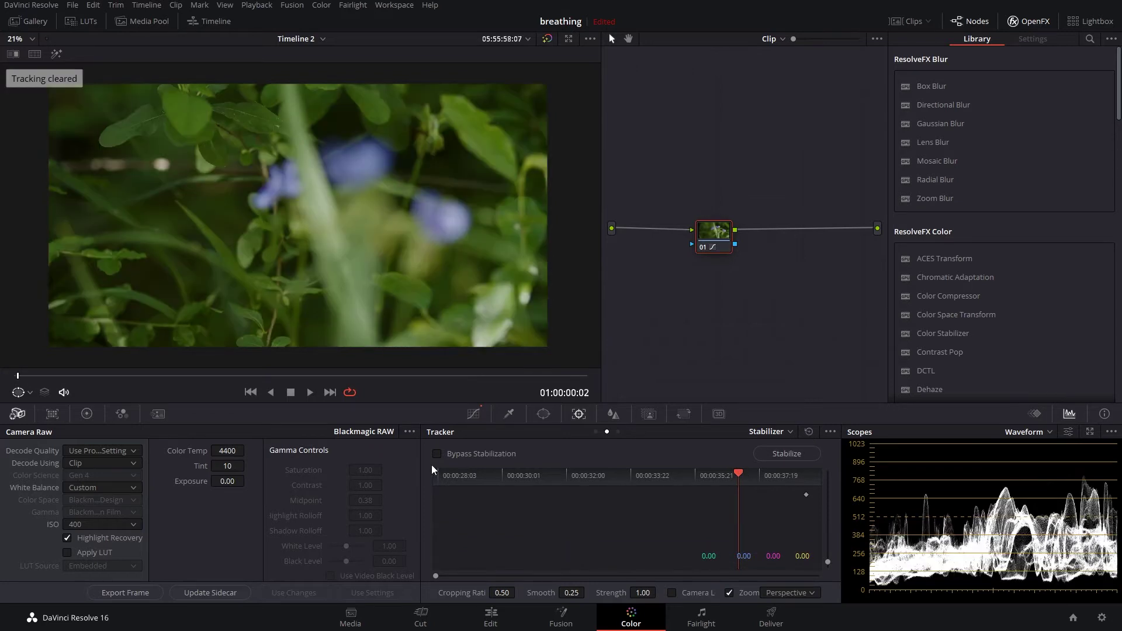
click(809, 592)
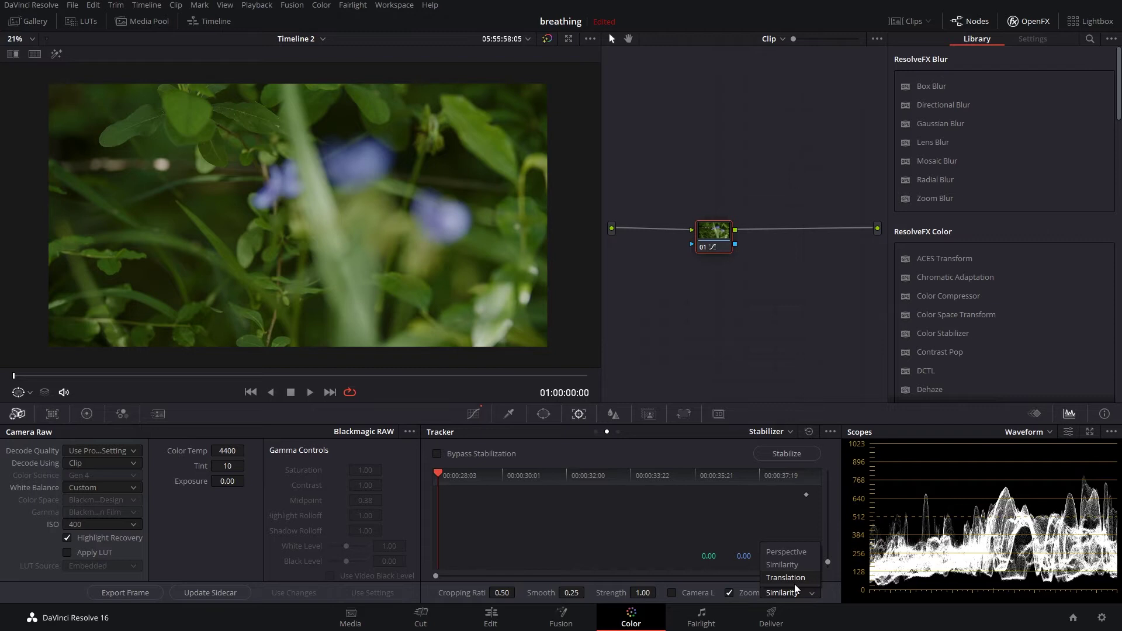
click(797, 578)
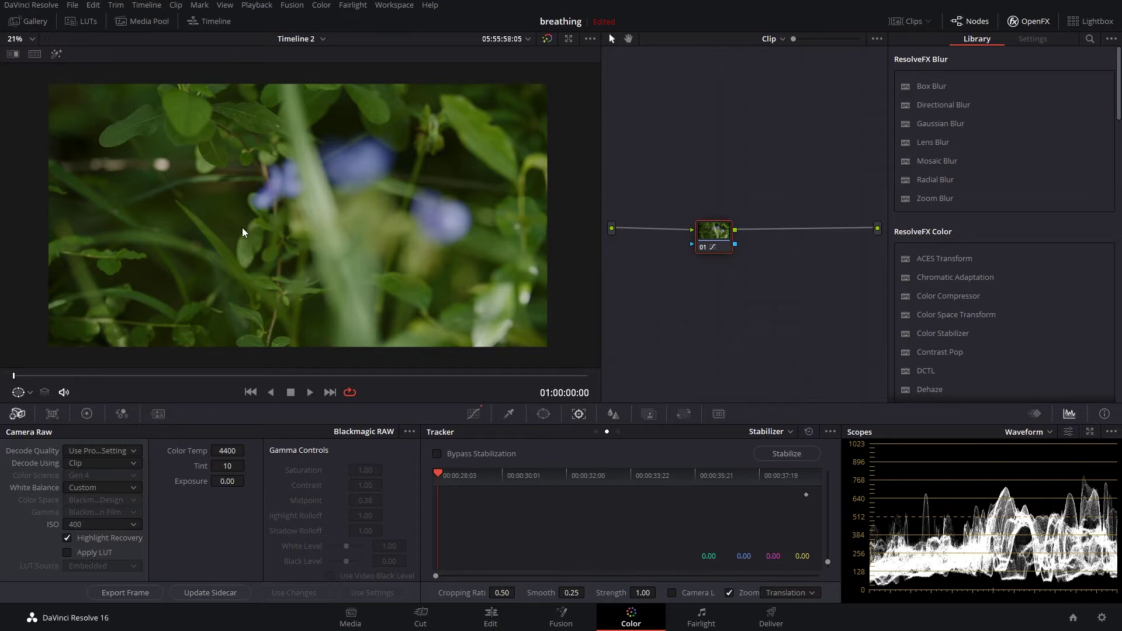
Stabilize the flower clip from its first frame in Similarity mode with Camera Lock enabled
click(796, 594)
click(804, 592)
key(space)
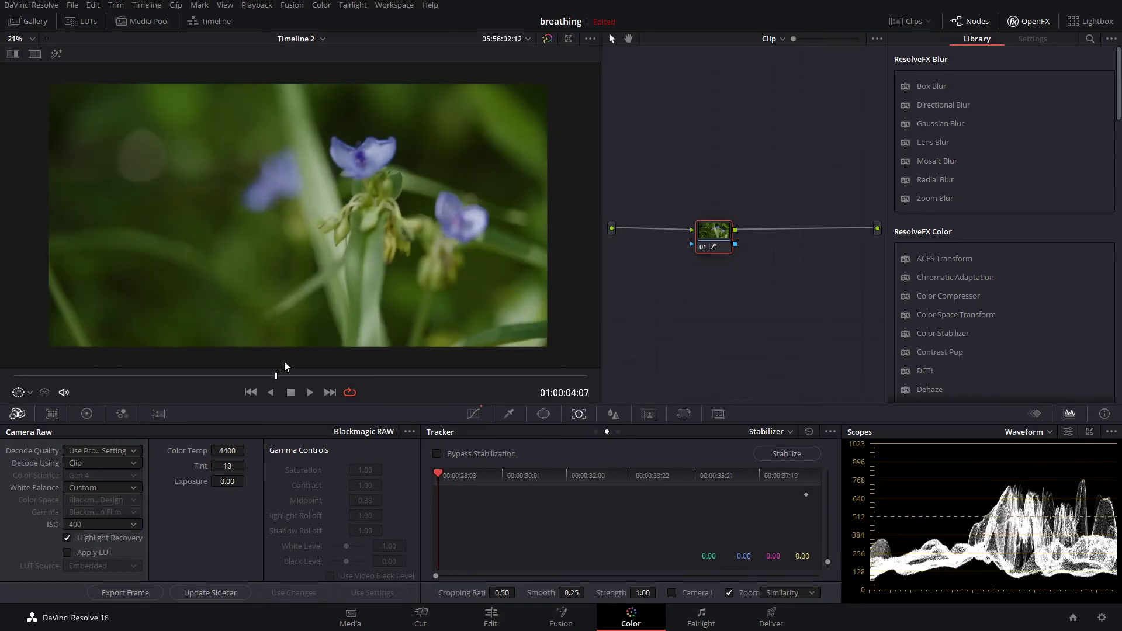
click(12, 365)
click(11, 365)
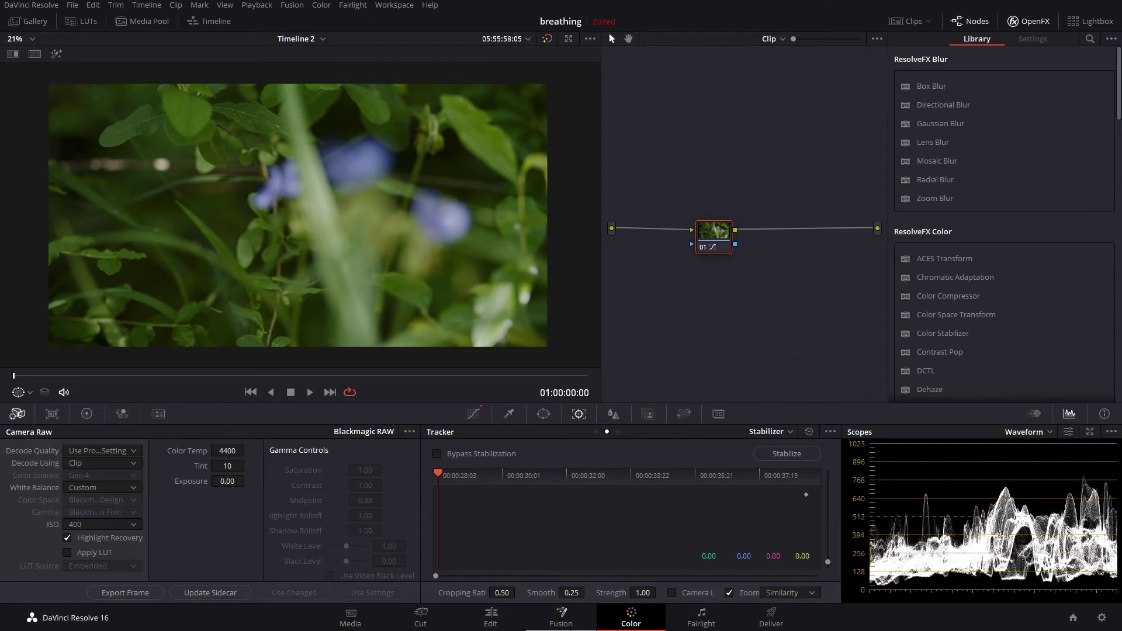
click(673, 595)
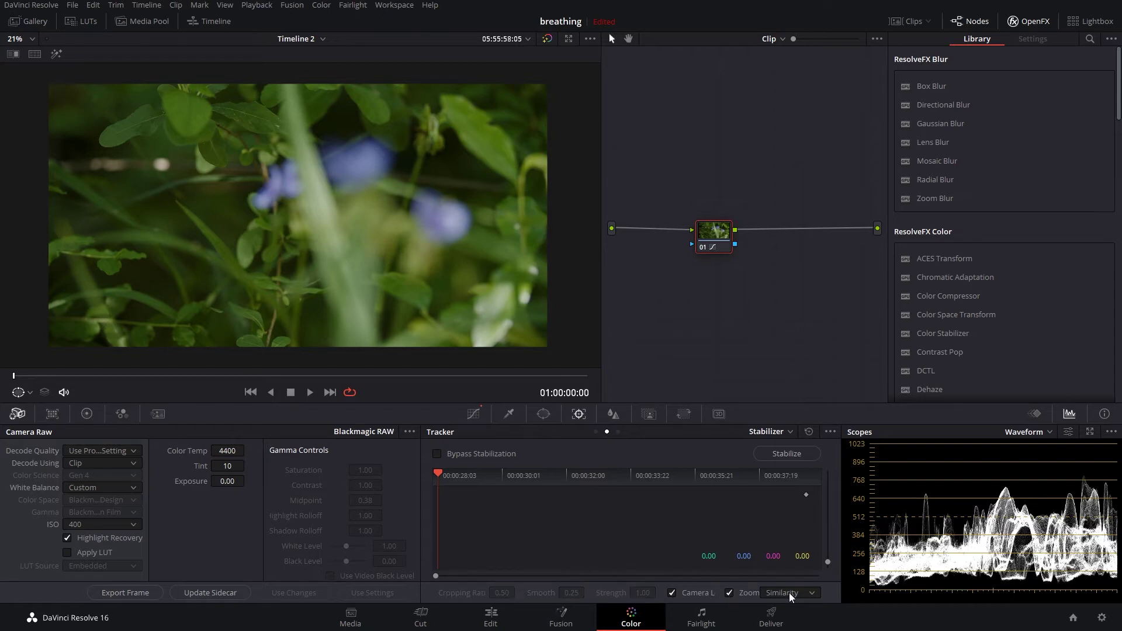
click(799, 455)
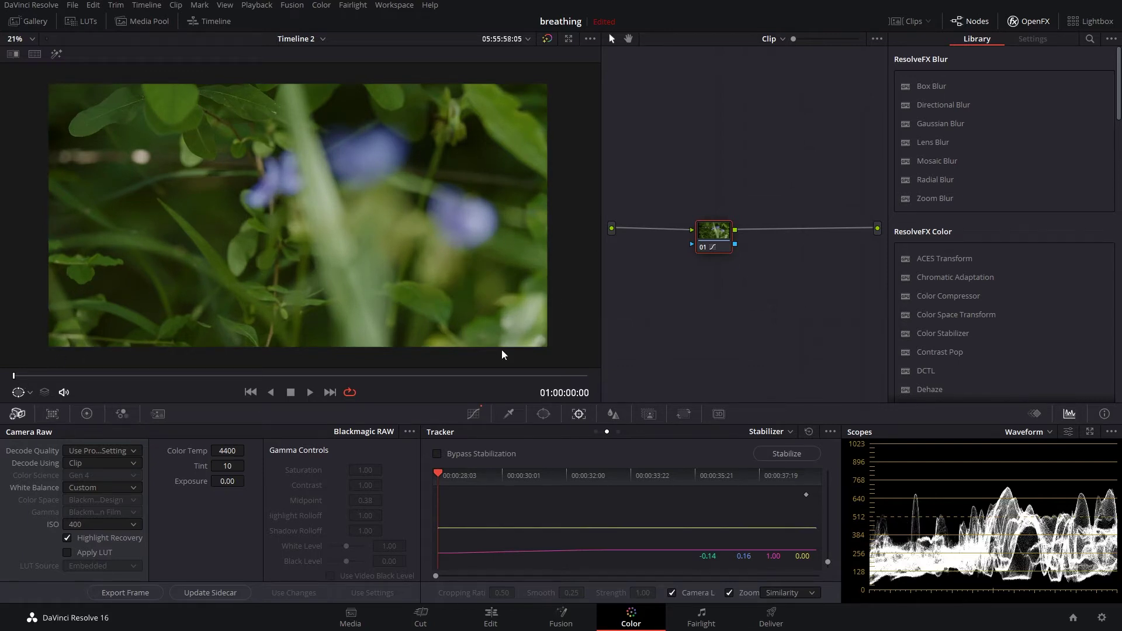
Play the camera-locked flower clip in full screen to judge how steady the framing stays
key(p)
key(space)
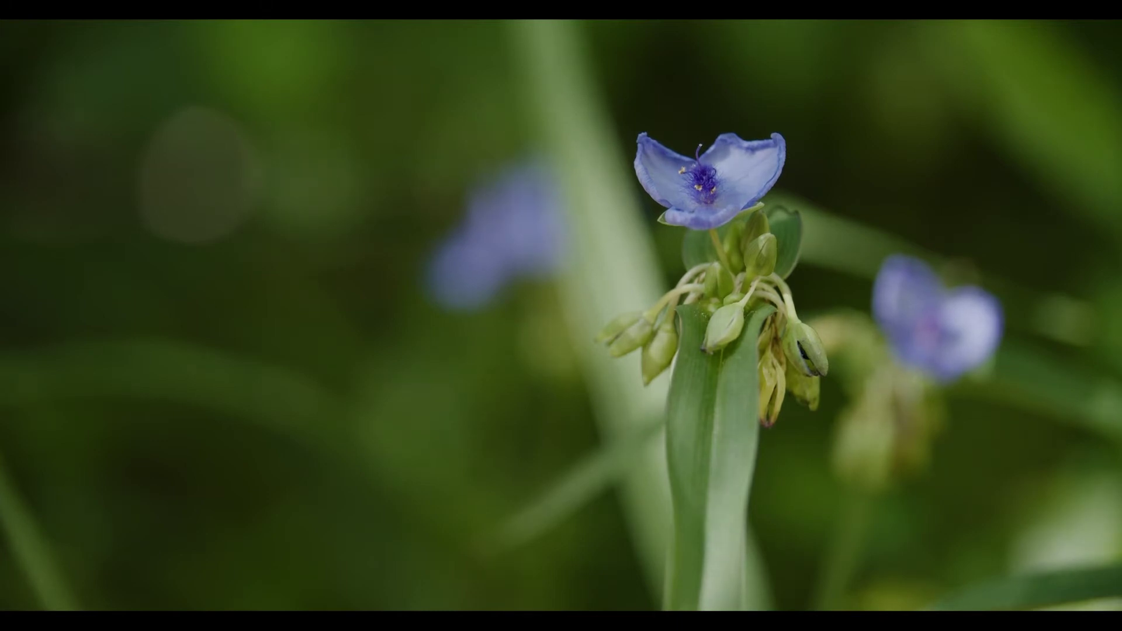
mouse_move(882, 383)
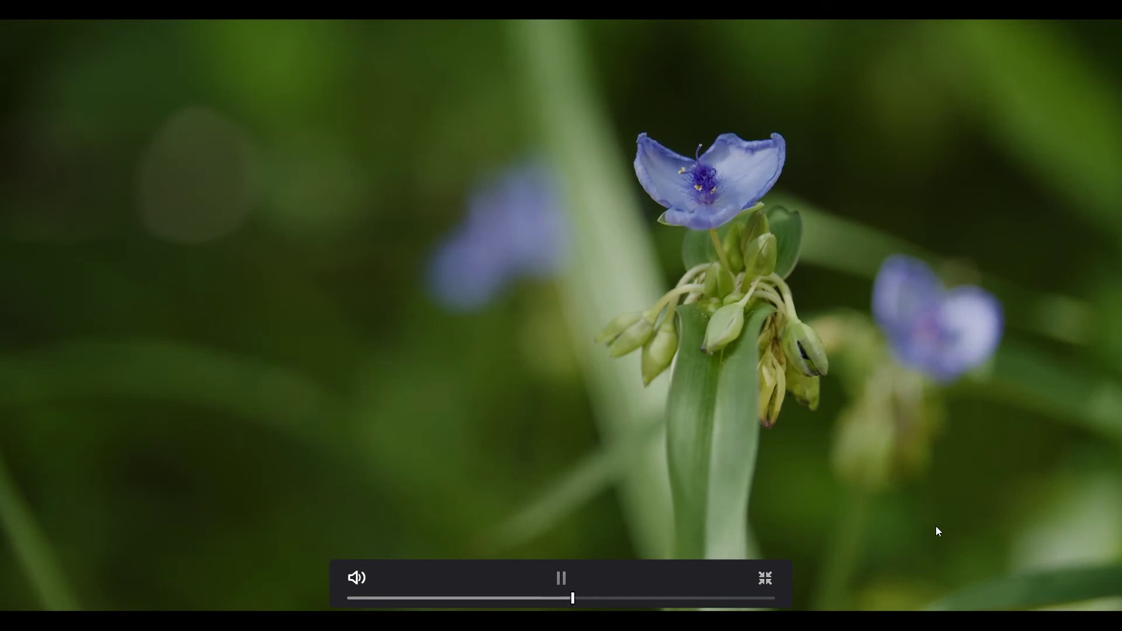
key(Escape)
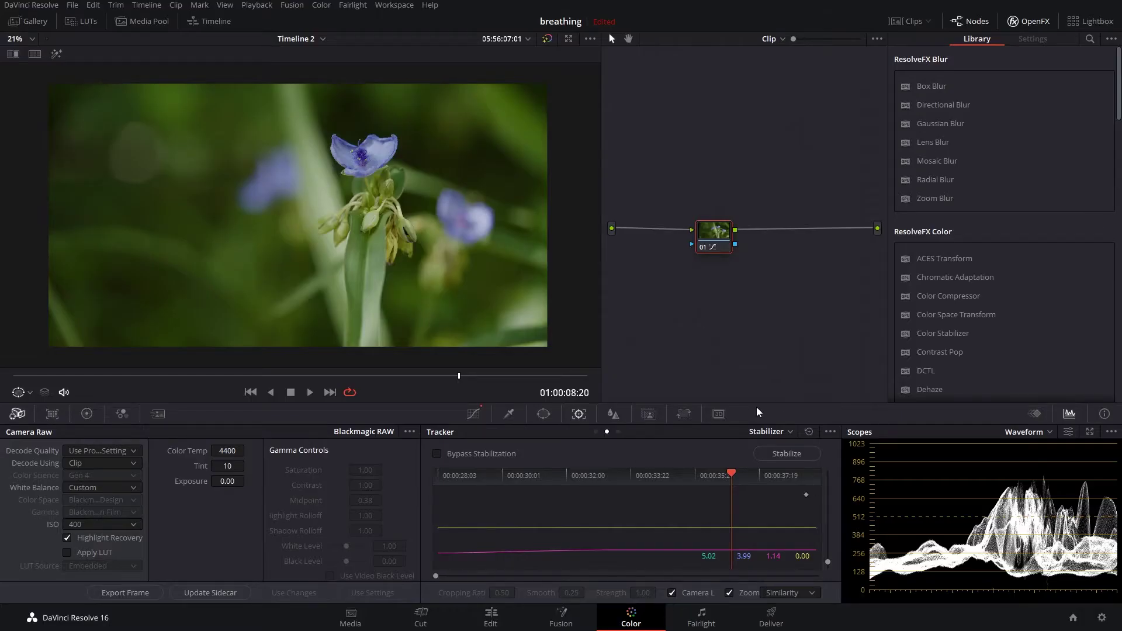
Clear the flower clip's stabilization data and switch the tracker to the Classic Stabilizer at 01:00:04:07
click(809, 432)
drag(730, 478, 581, 477)
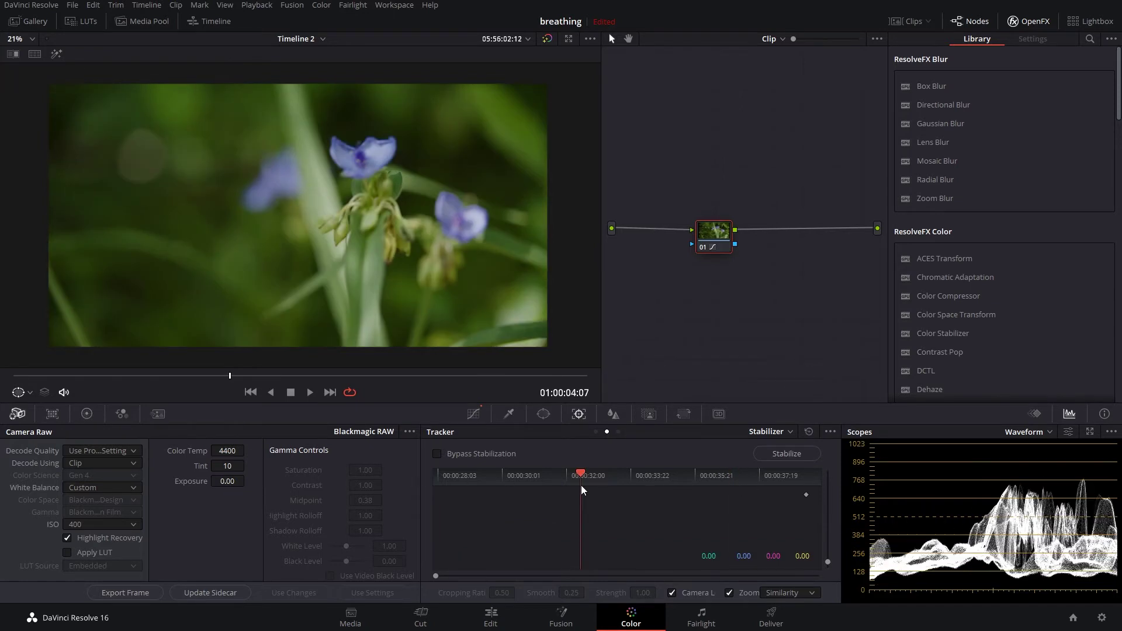
click(830, 432)
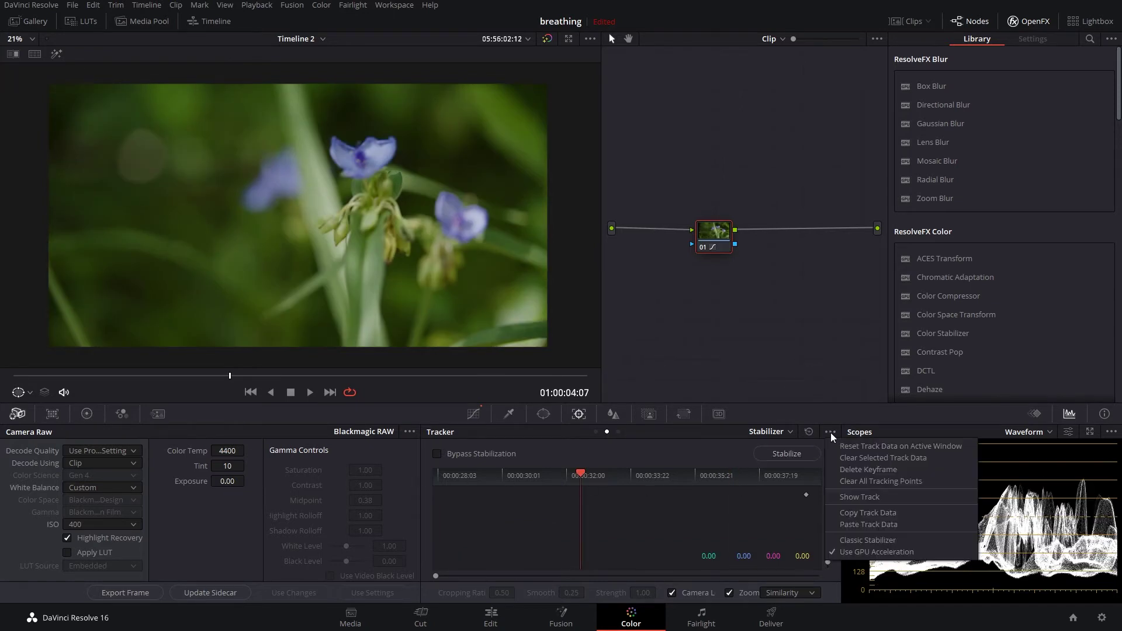
click(858, 542)
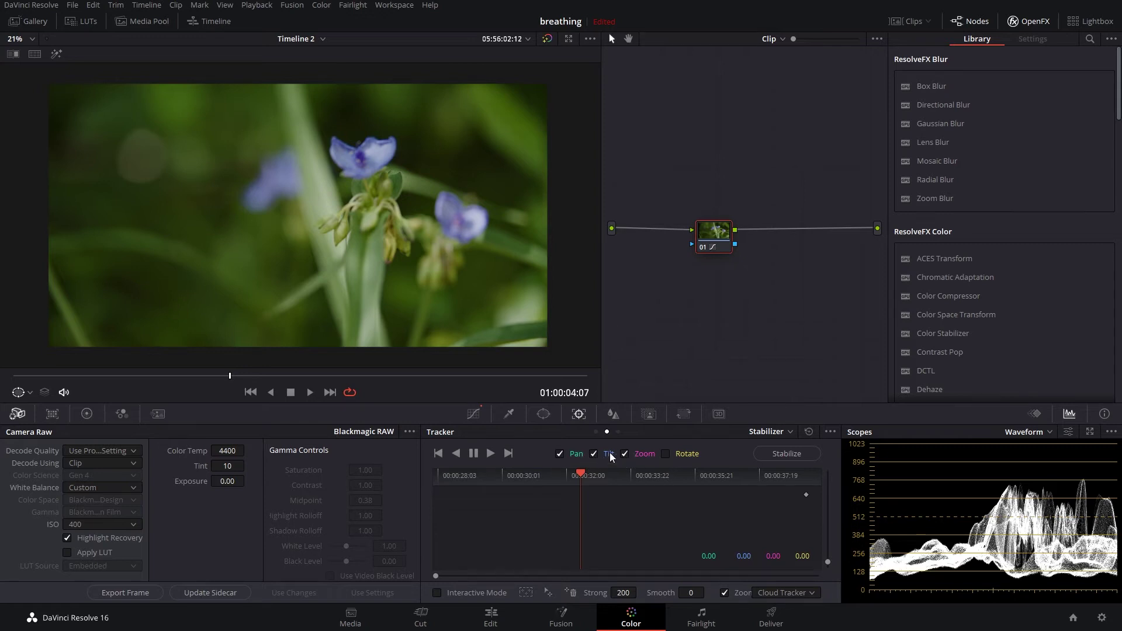
Disable Pan and Tilt analysis and track the flower clip forward from its first frame using only Zoom
click(559, 455)
click(594, 454)
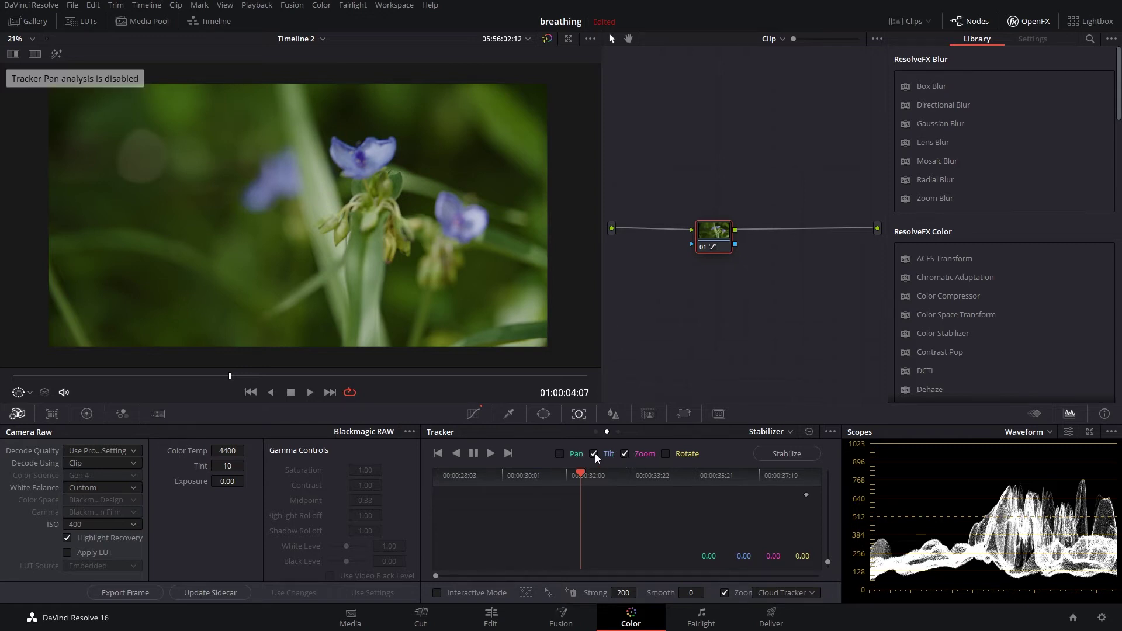
drag(503, 478, 419, 487)
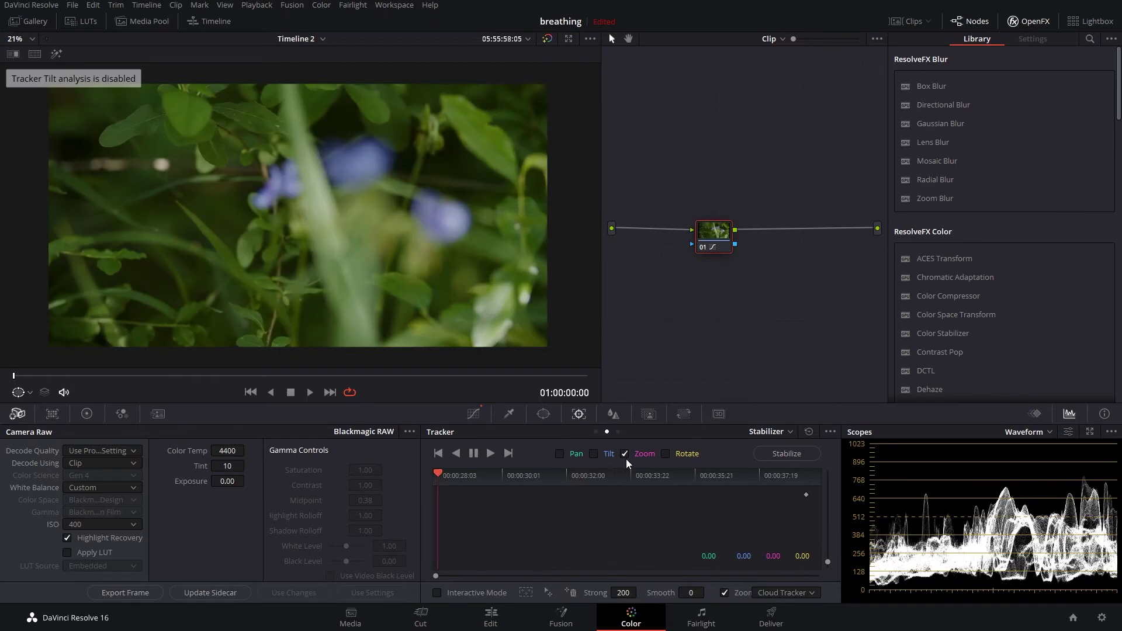
click(490, 454)
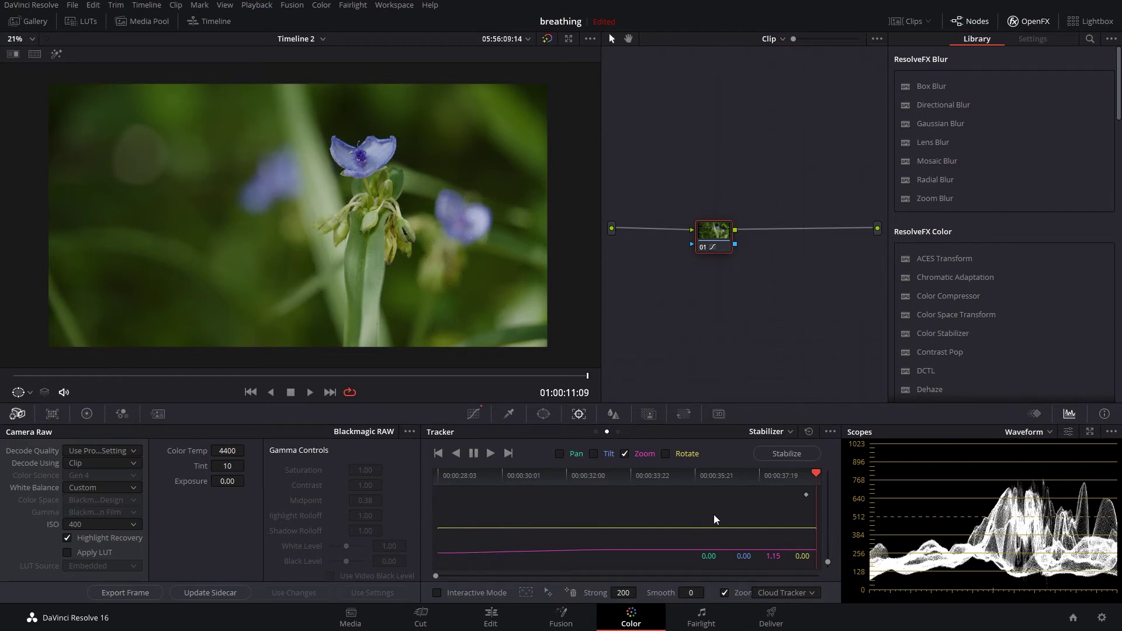
Scrub through the flower clip to examine its tracked zoom curve, ending on the first frame at 01:00:00:00
click(599, 478)
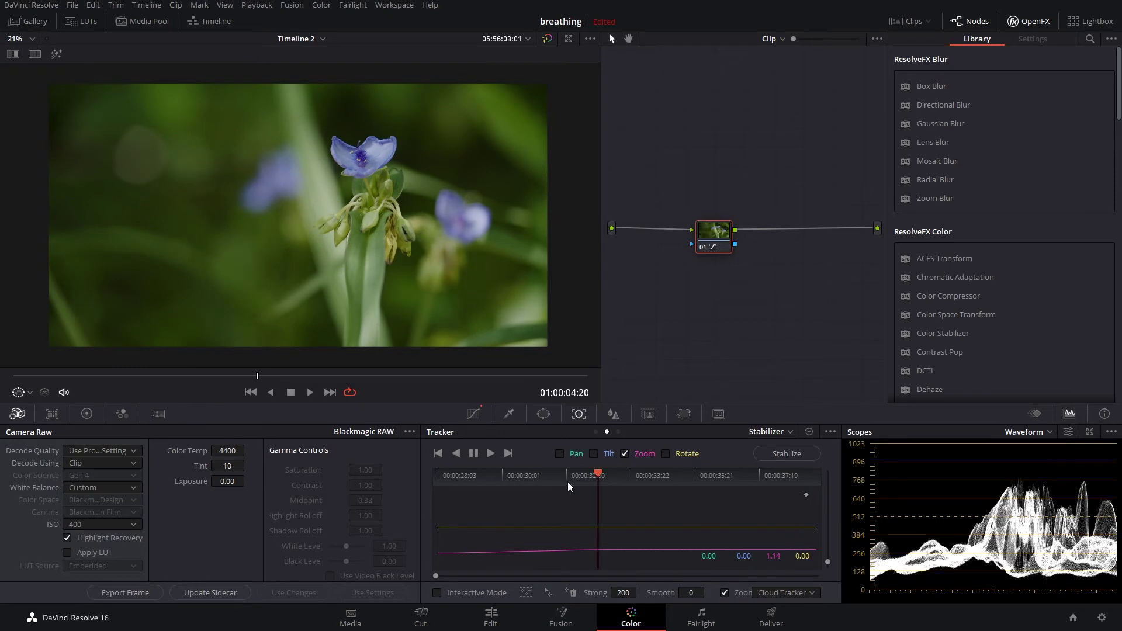
click(661, 496)
click(447, 490)
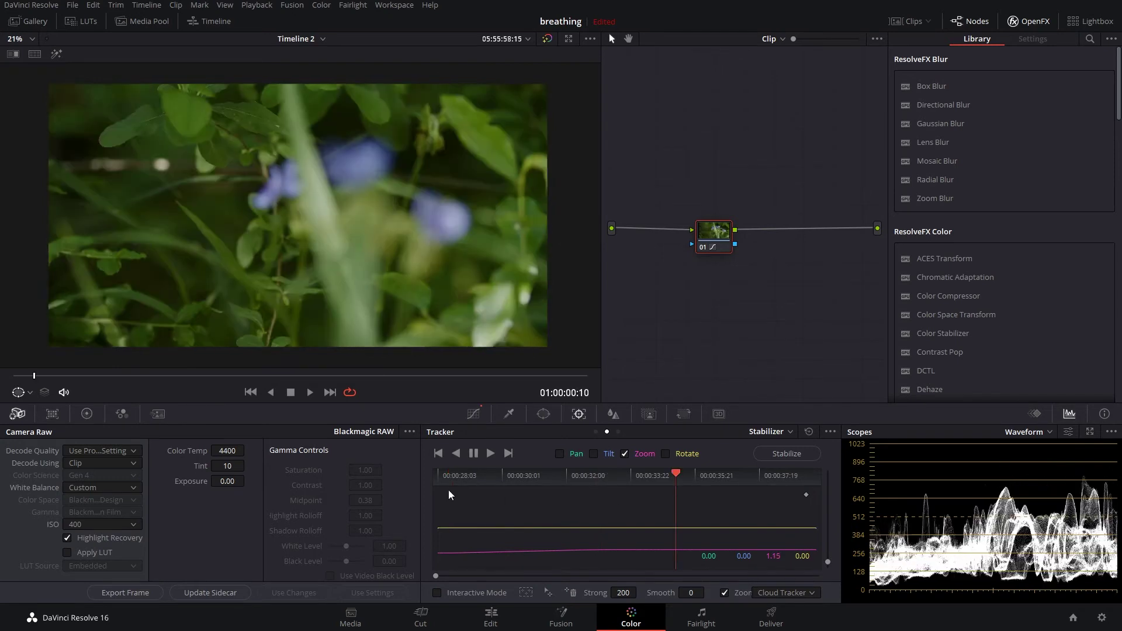
key(Left)
key(Left)
key(Left)
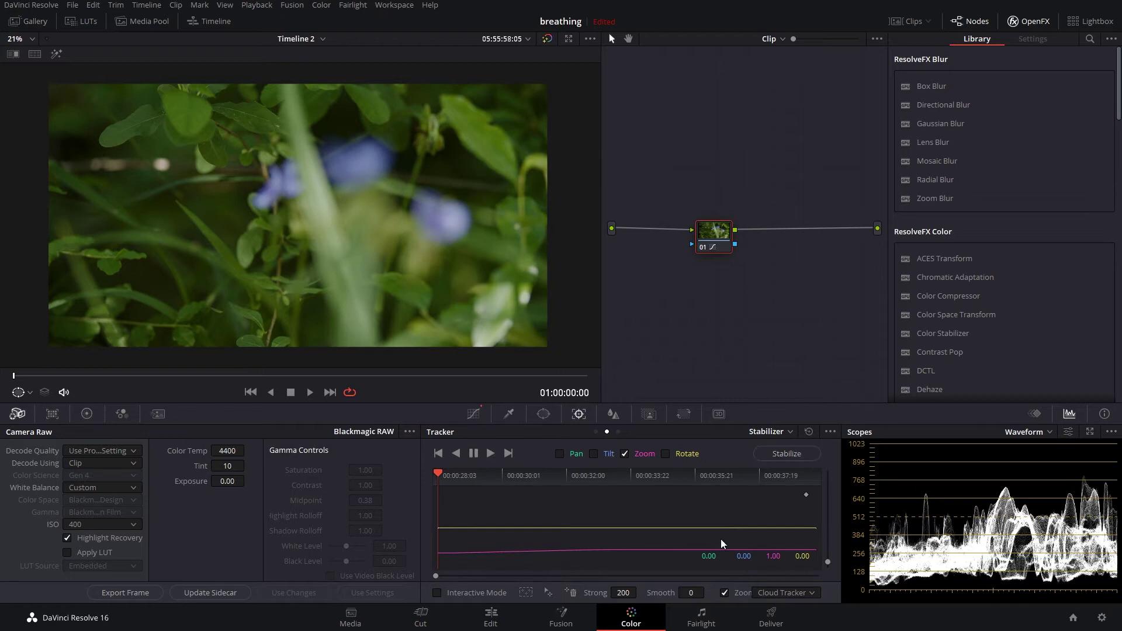
Stabilize the flower clip from its zoom-only track with the Strong value at 200
click(623, 593)
text(100)
drag(624, 590, 640, 592)
click(787, 454)
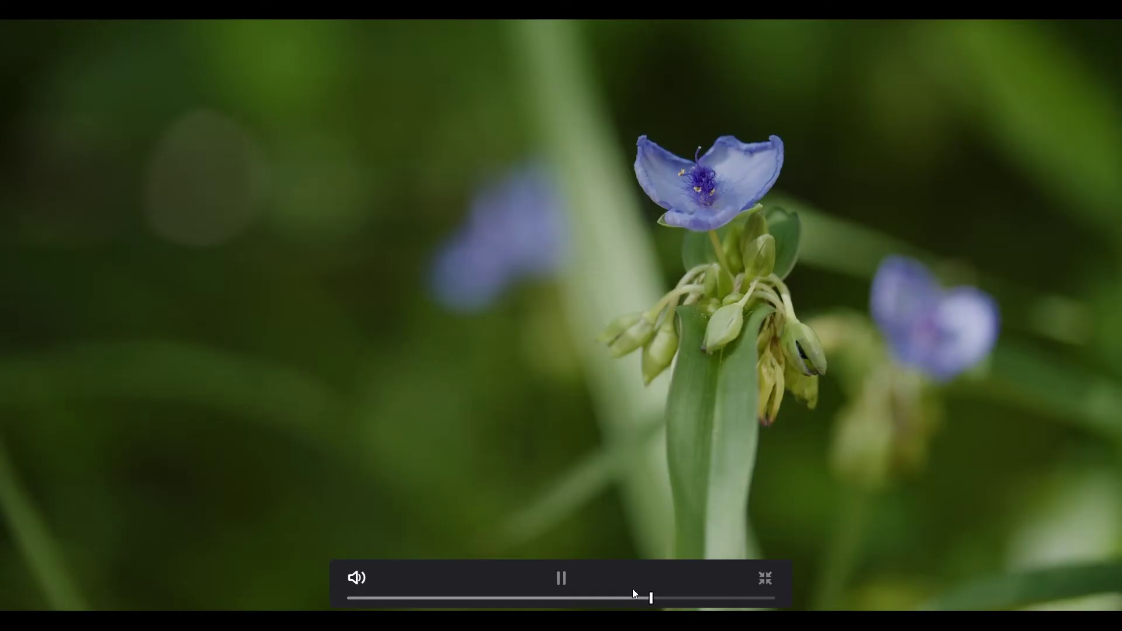
Review the zoom-stabilized flower clip in full screen and in the viewer to judge how well the breathing is compensated
drag(651, 597, 551, 578)
drag(620, 576, 570, 574)
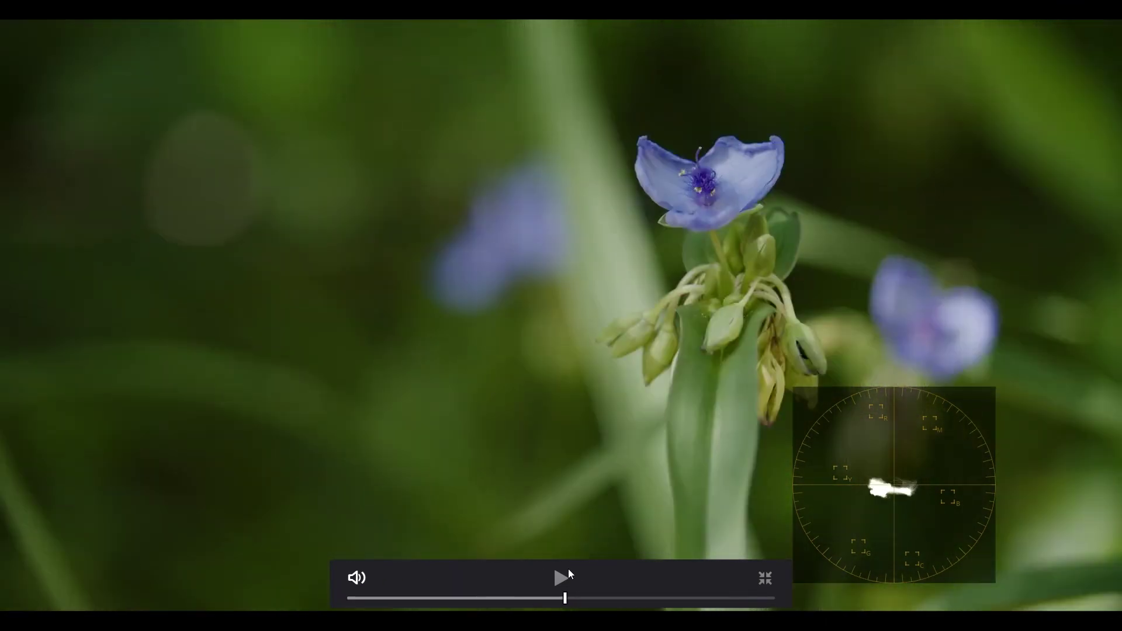
click(765, 578)
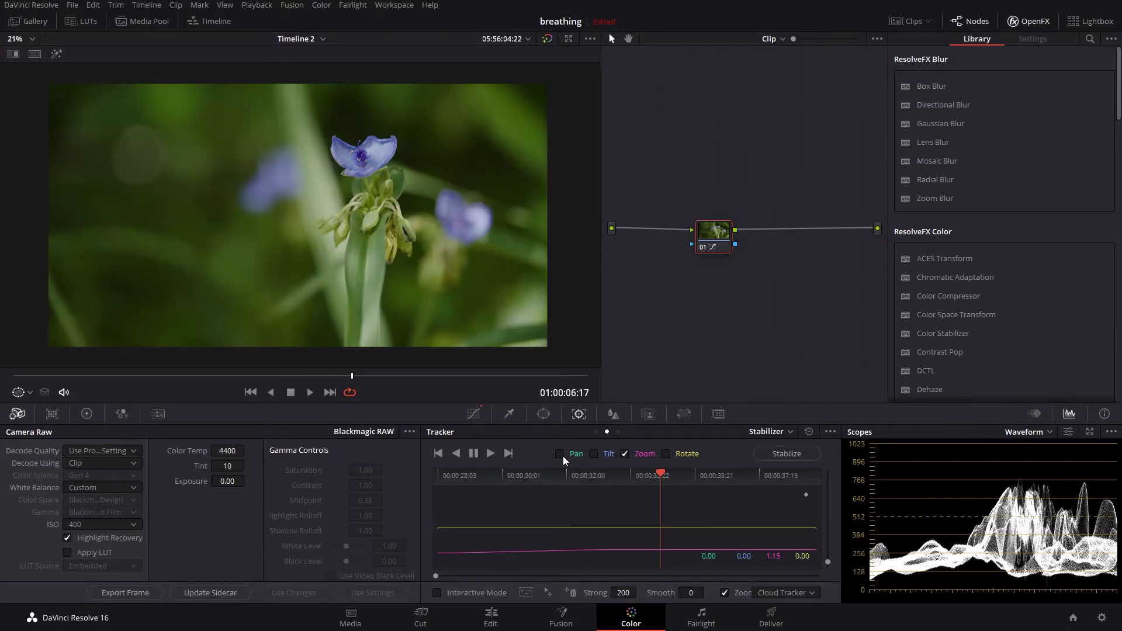
drag(663, 480, 443, 494)
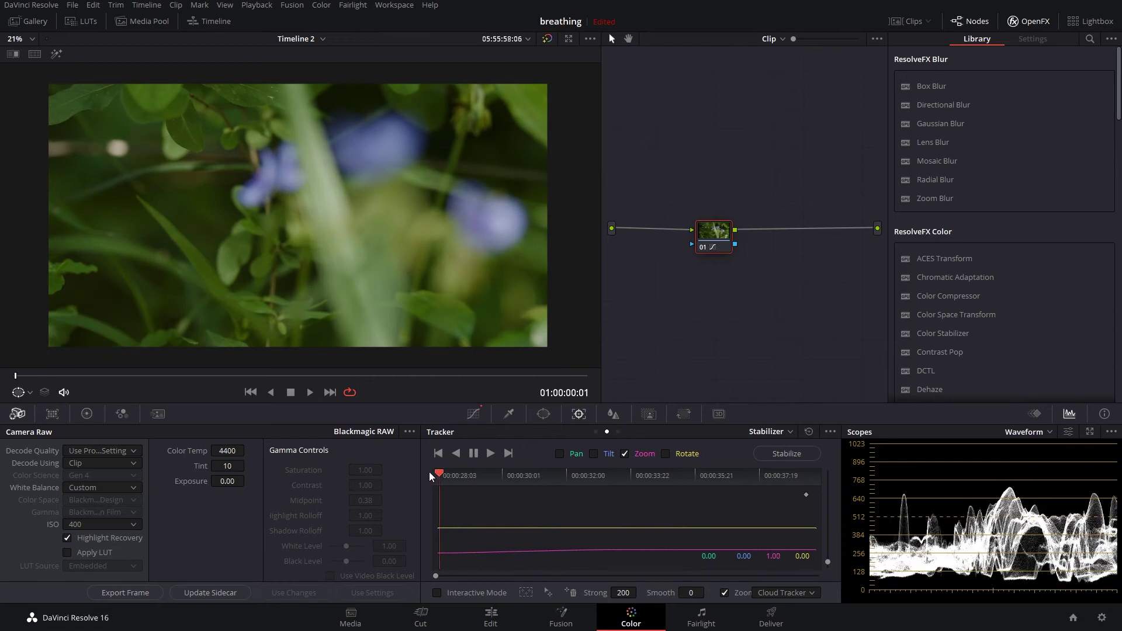
key(space)
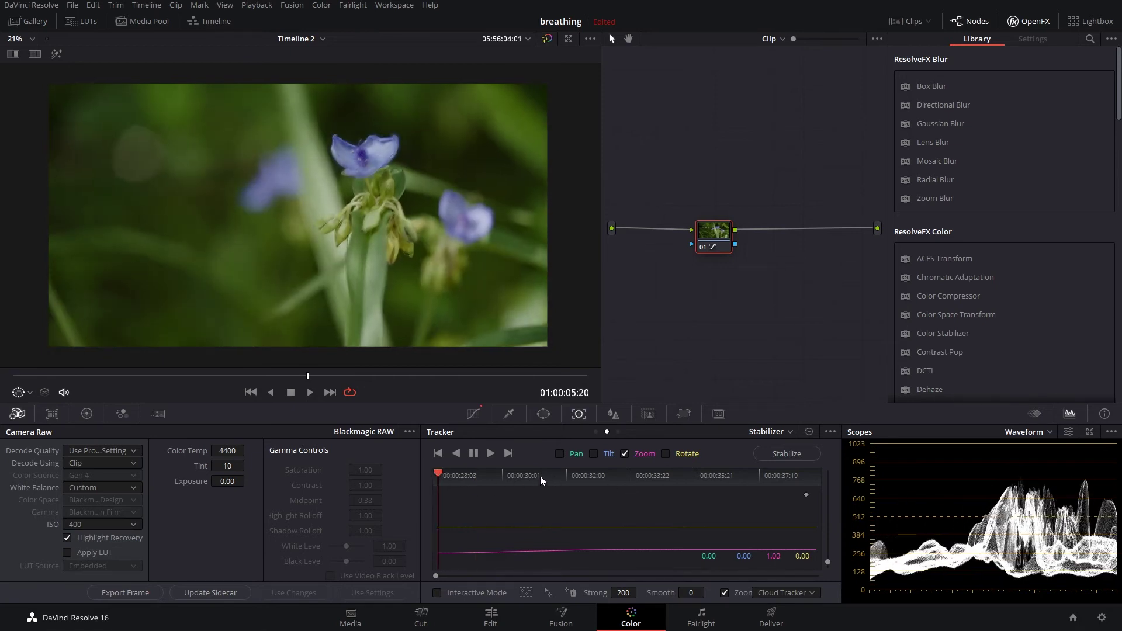
click(579, 474)
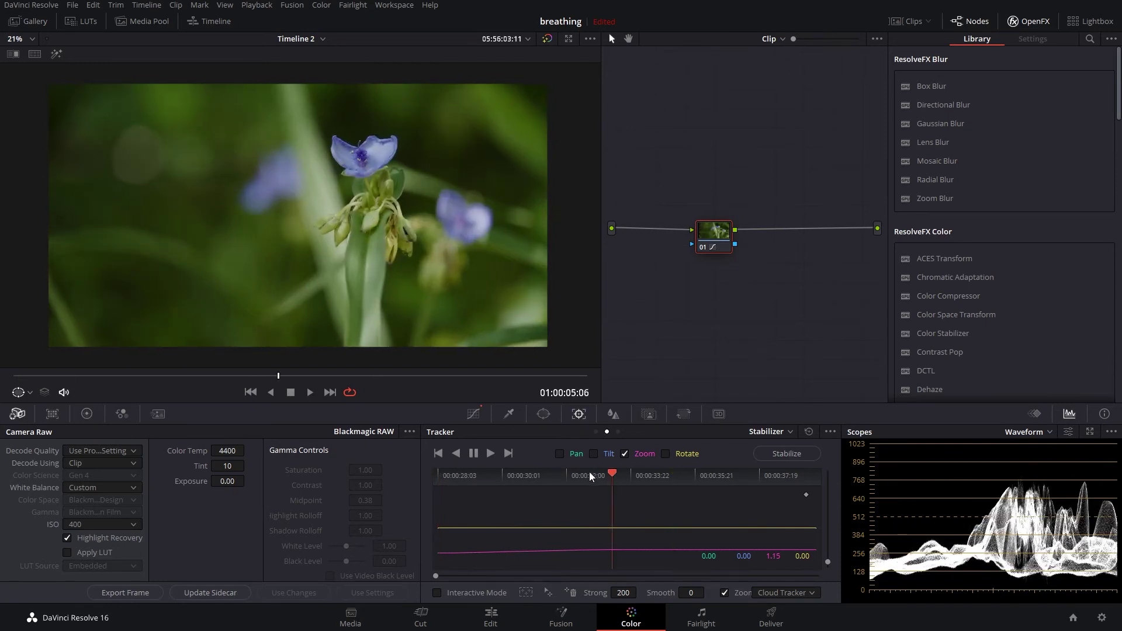
click(589, 475)
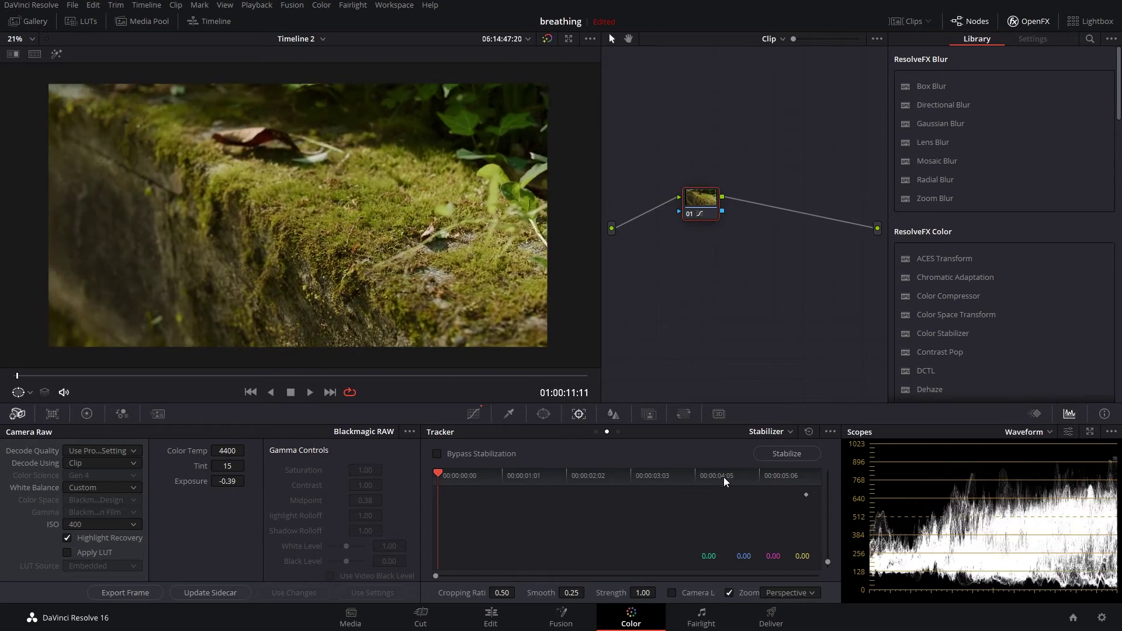
Stabilize the mossy wall clip from its first frame in Similarity mode with Camera Lock enabled
click(785, 455)
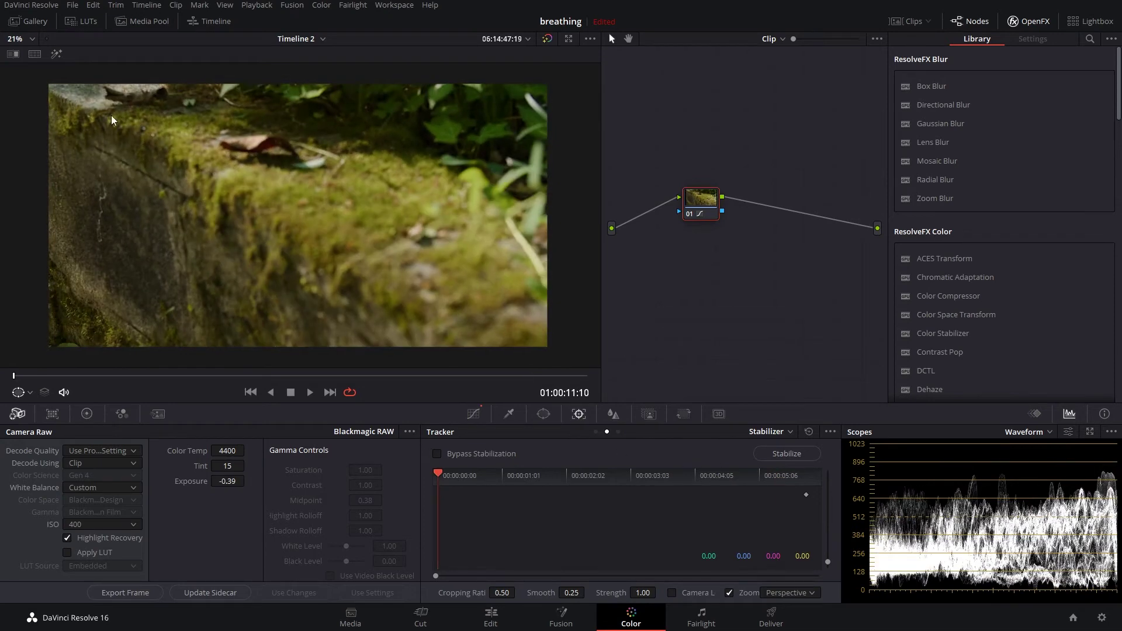
key(space)
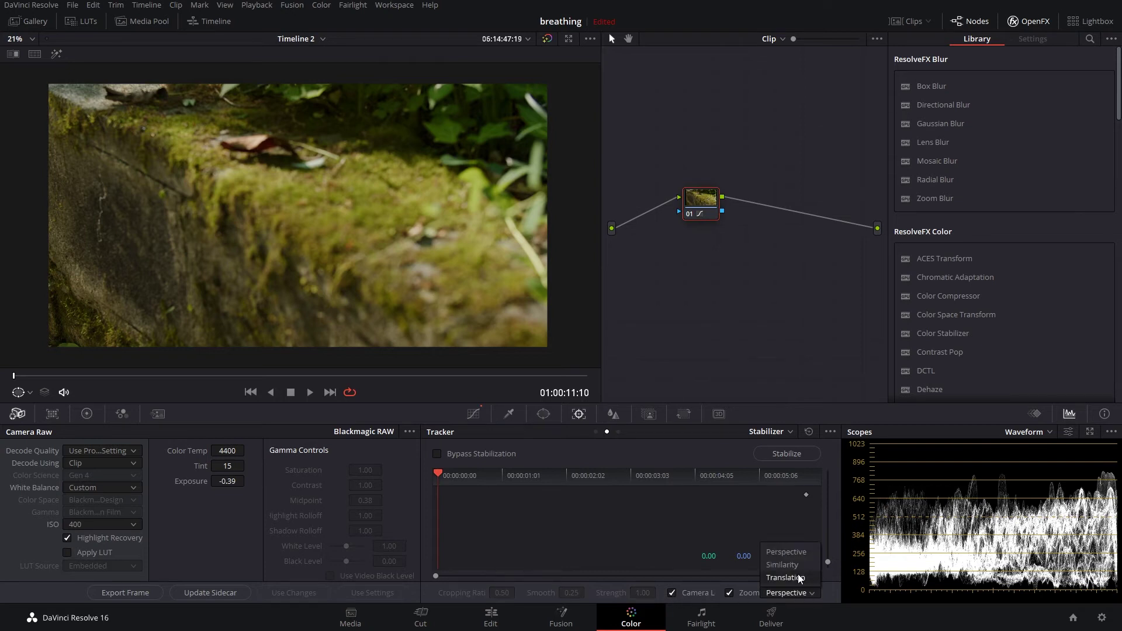
click(783, 564)
click(794, 455)
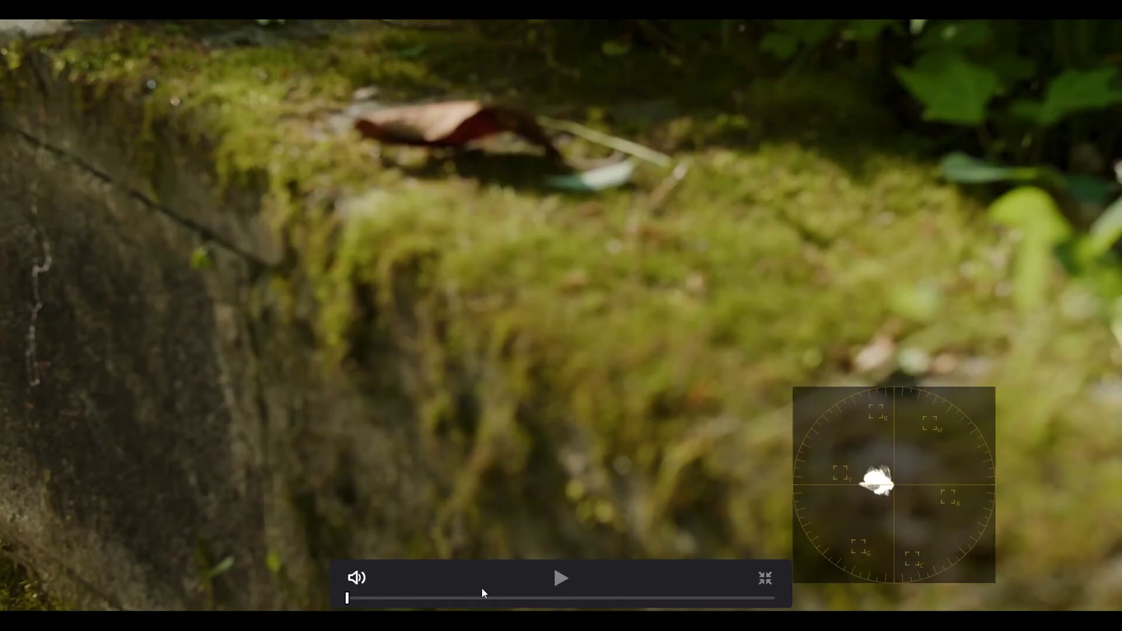
Play the stabilized mossy wall clip in full screen to judge how steady the framing stays
click(556, 575)
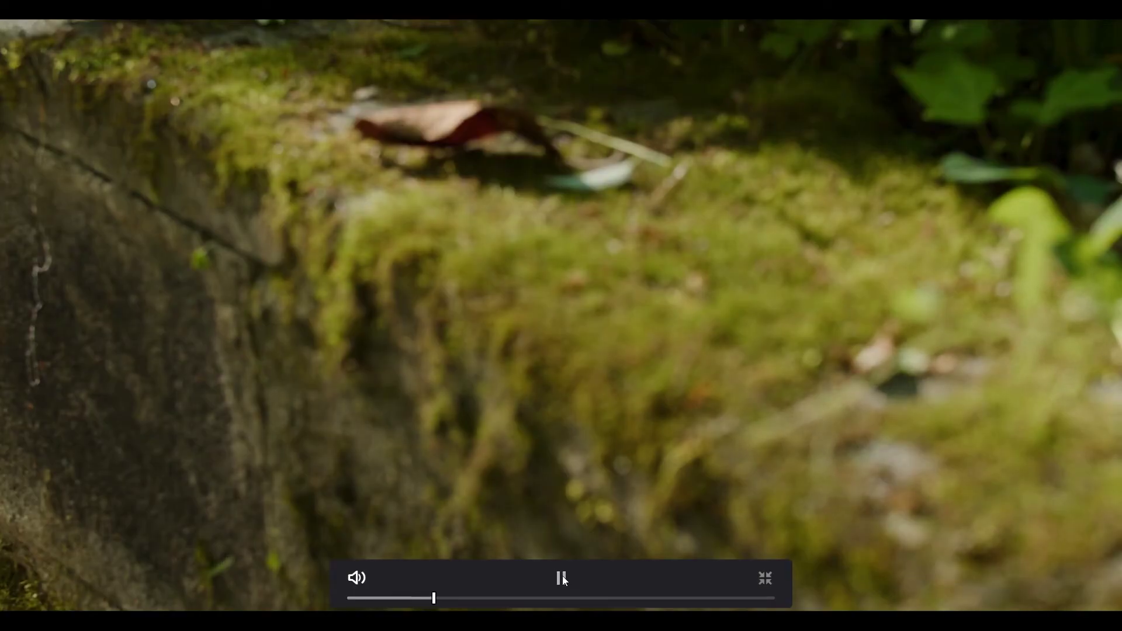